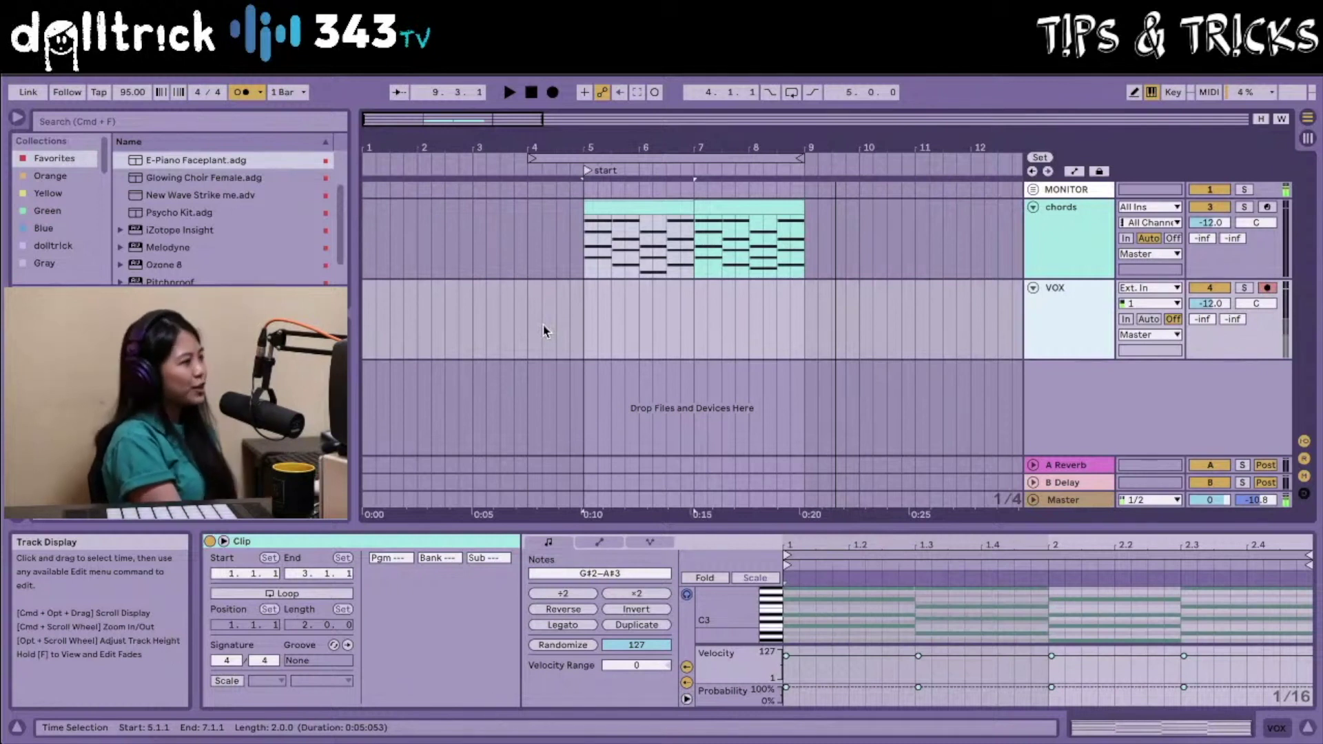
click(583, 310)
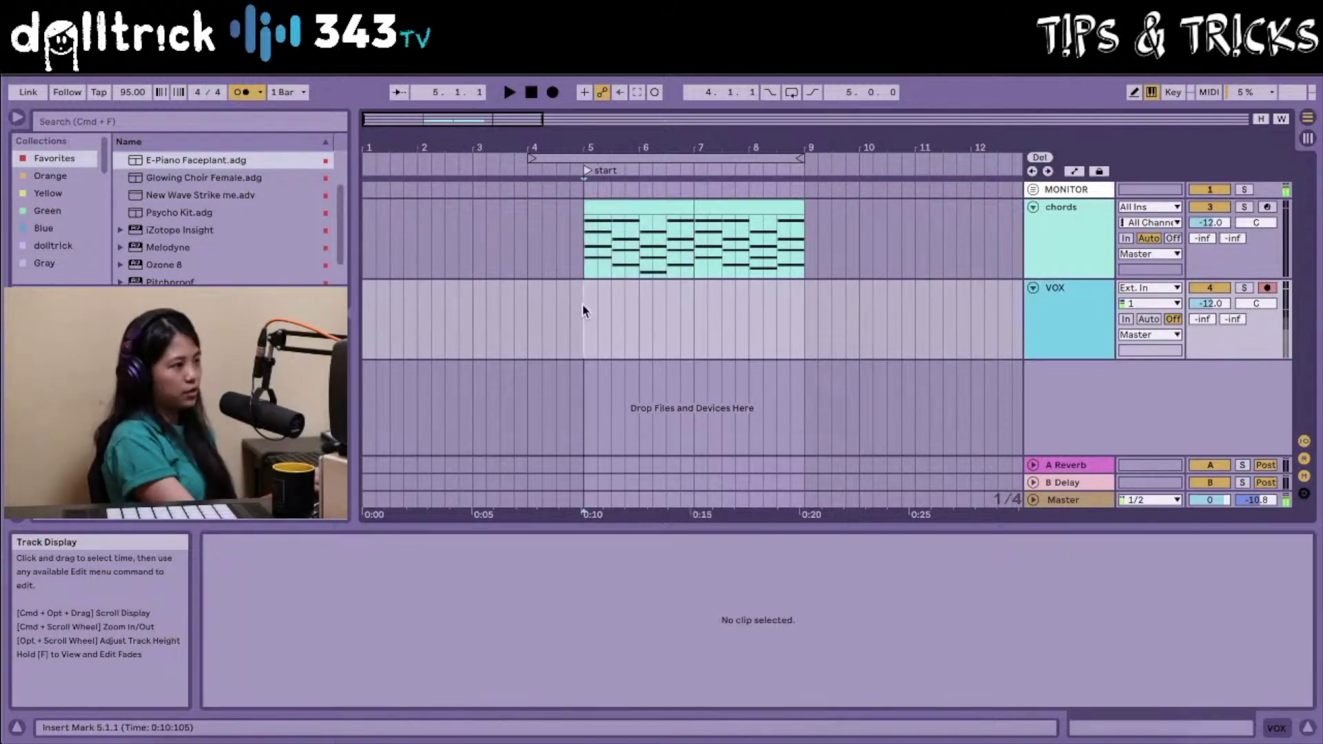
key(space)
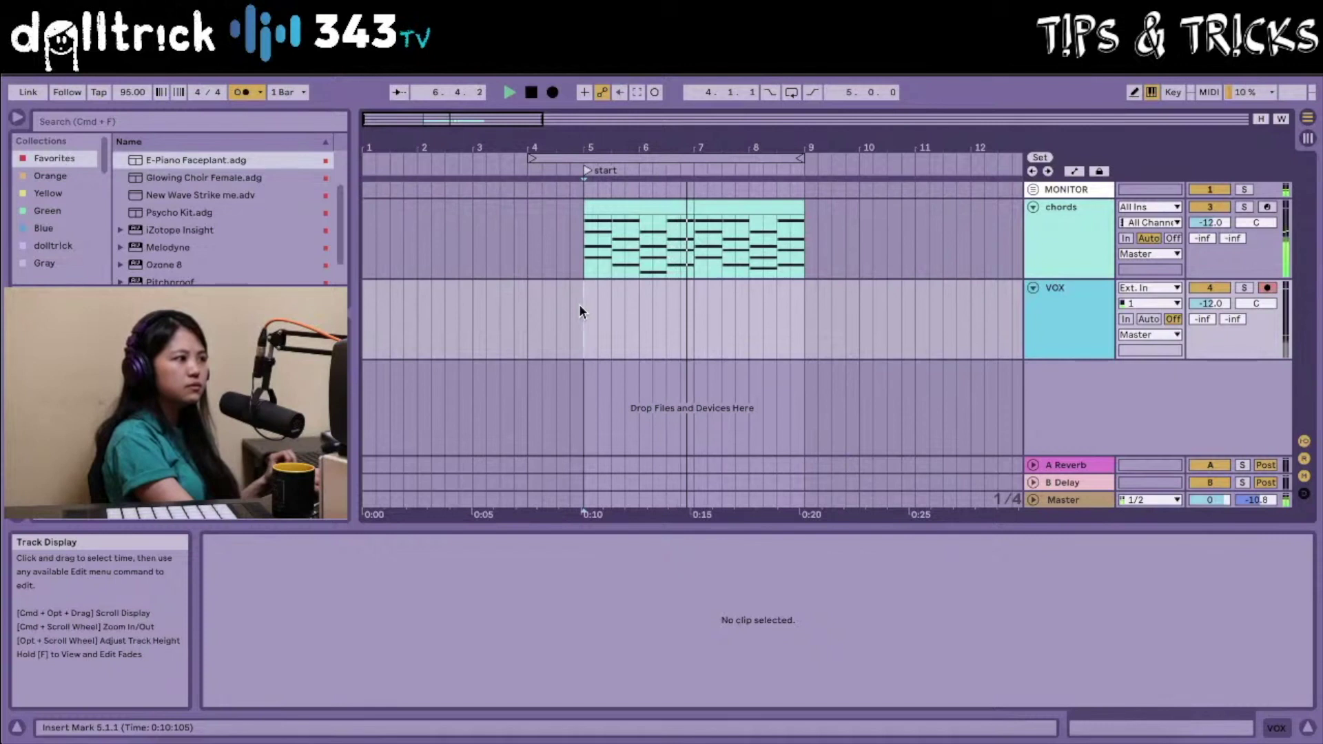
key(space)
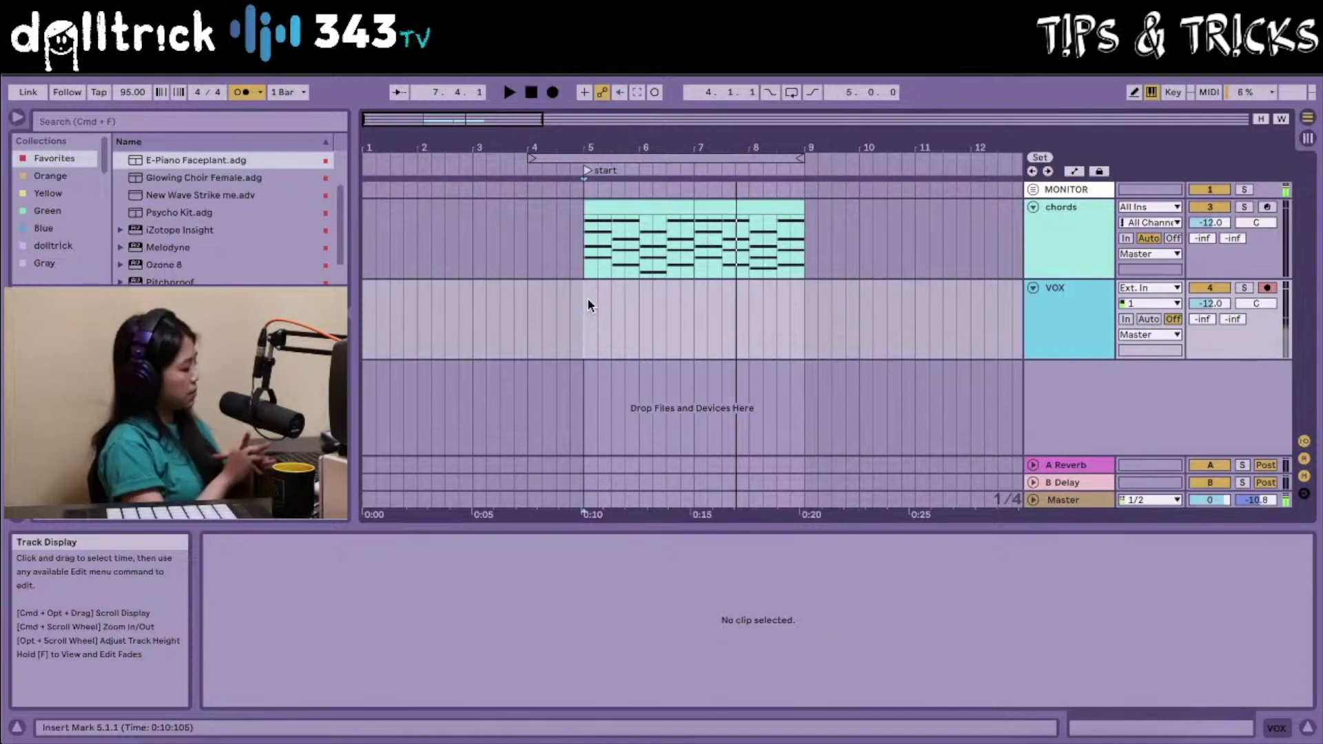
click(647, 205)
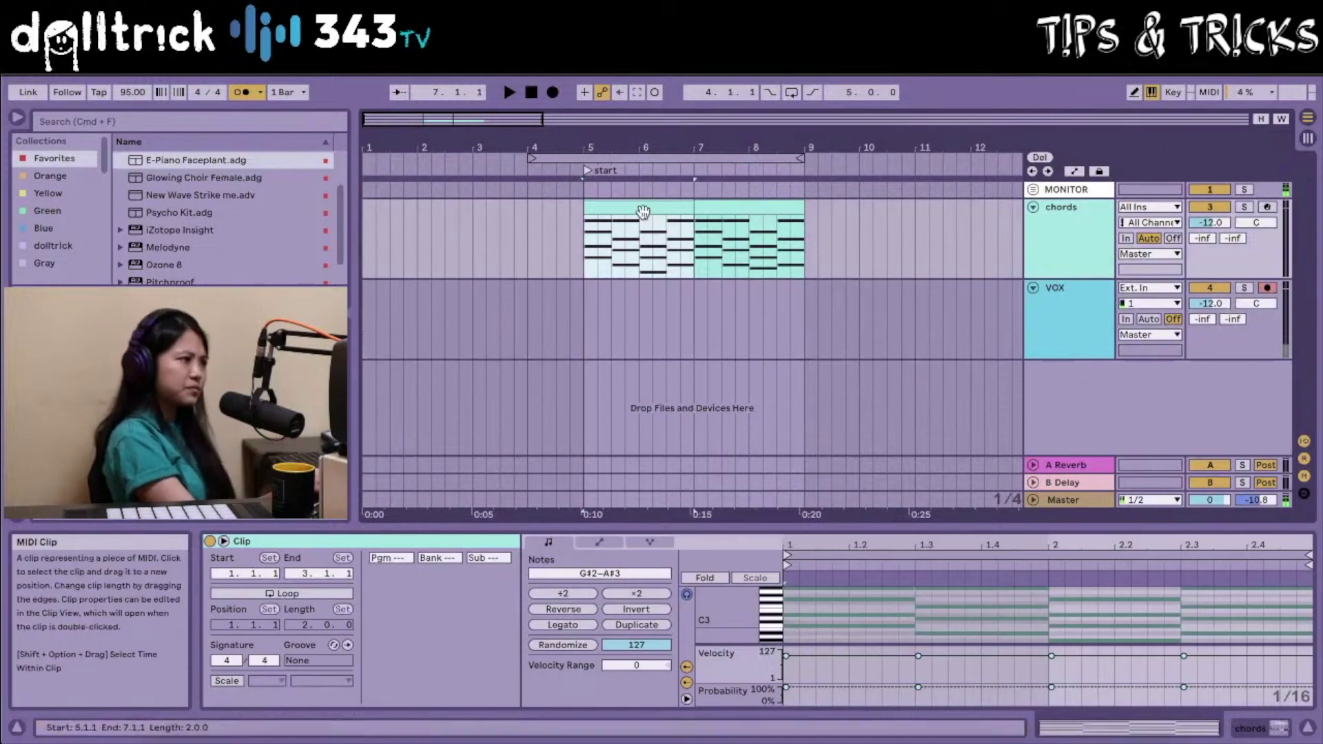
Paste half-bar chord snippets before and after the chords clip so it spans bars 4.3 to 9.3
drag(668, 234, 692, 249)
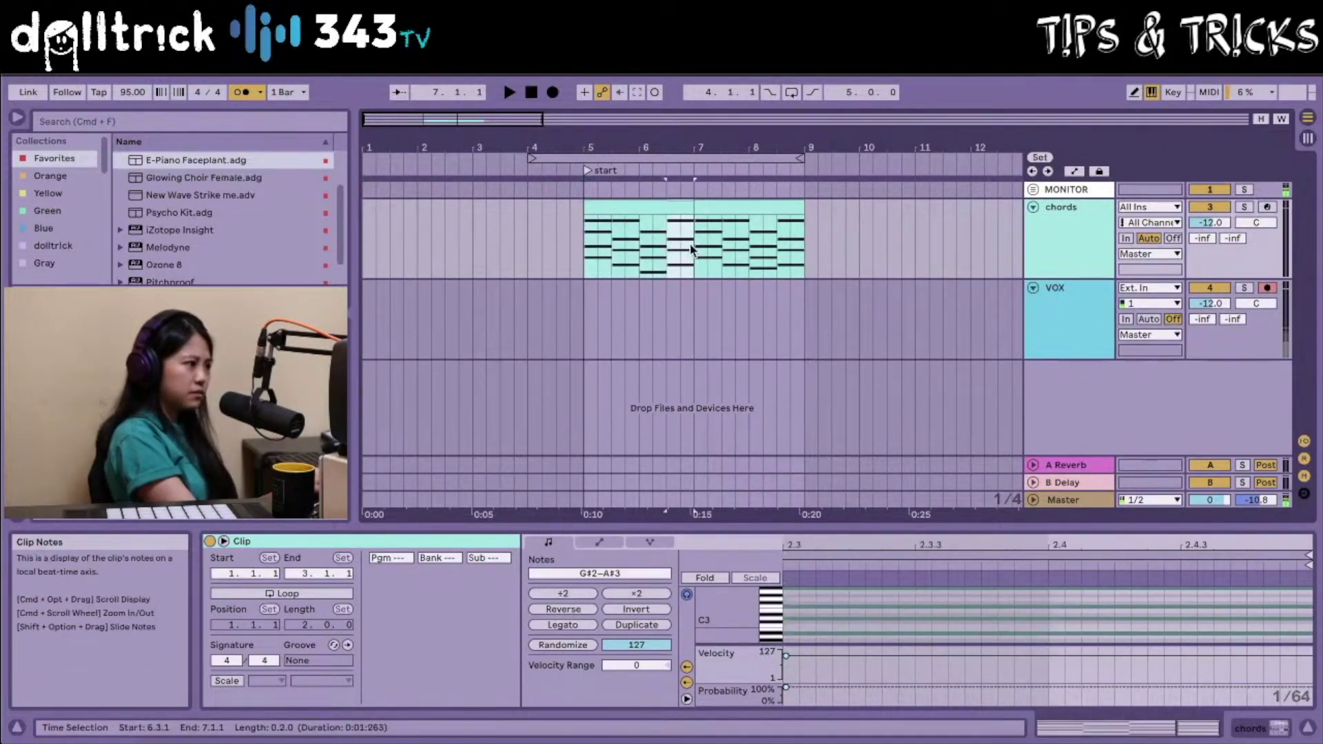
click(555, 237)
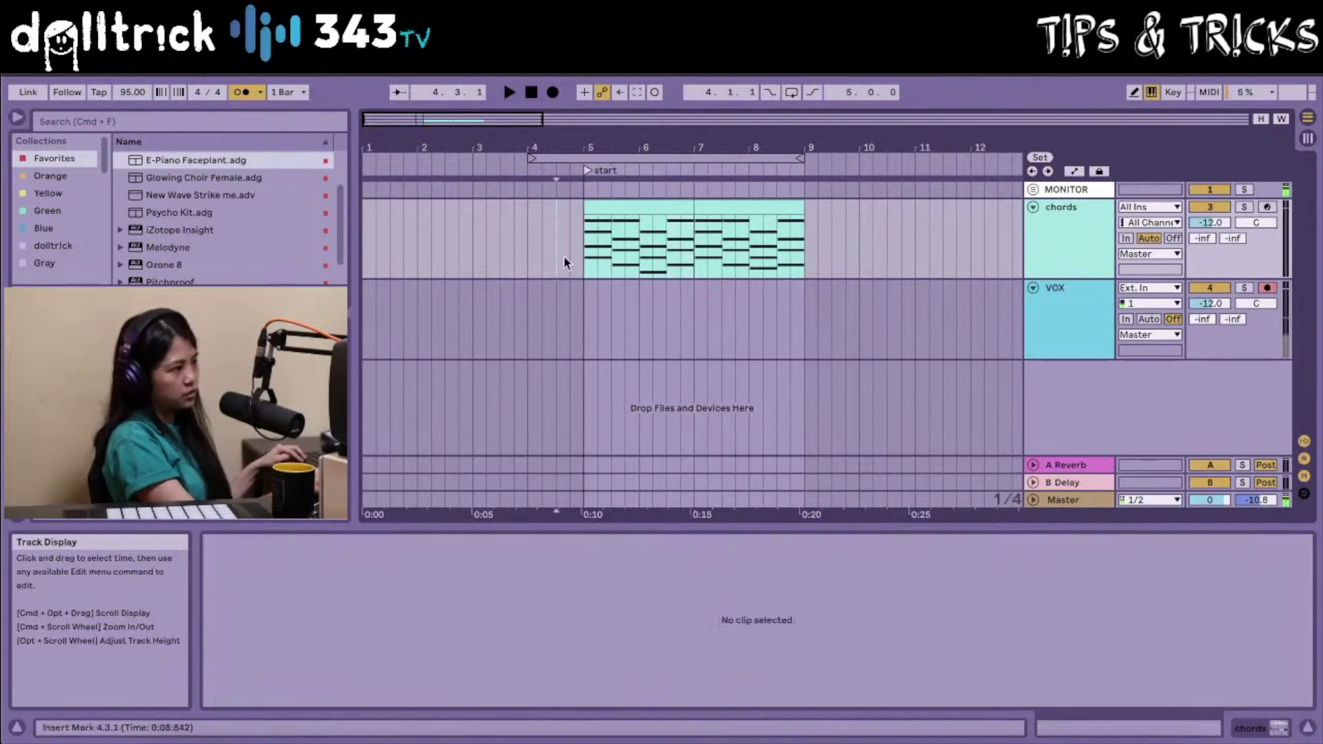
key(super+v)
click(697, 249)
key(super+v)
click(808, 252)
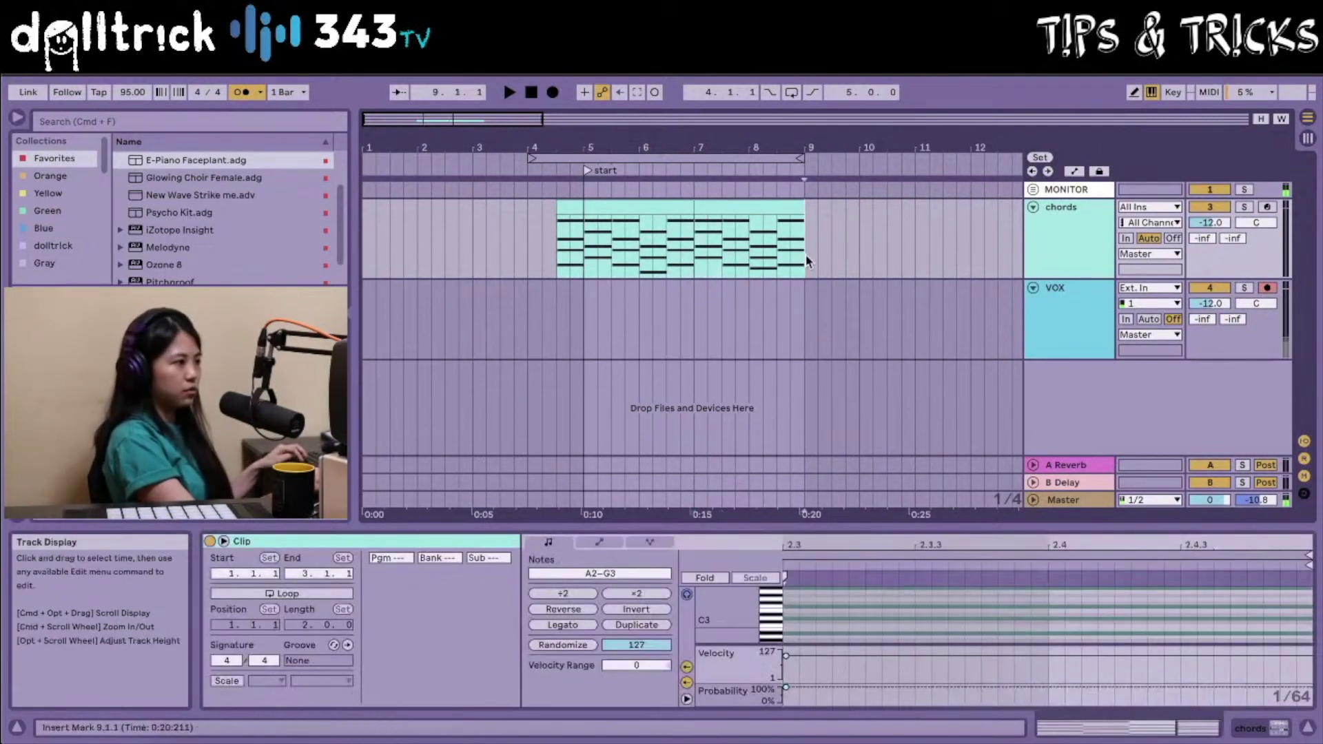
key(super+v)
click(784, 254)
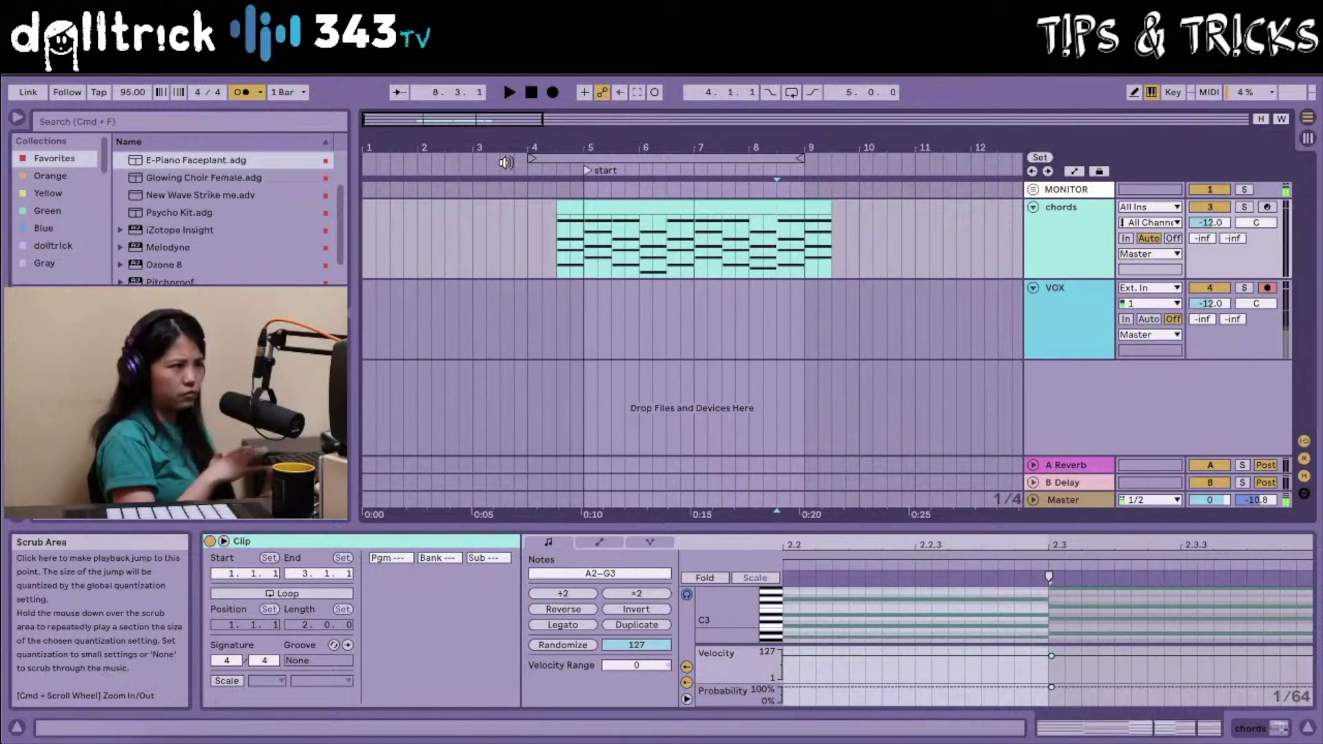
Stretch the loop from bar 4.1 to the padded chords' end (length 5.2.0) and switch looping on
click(797, 157)
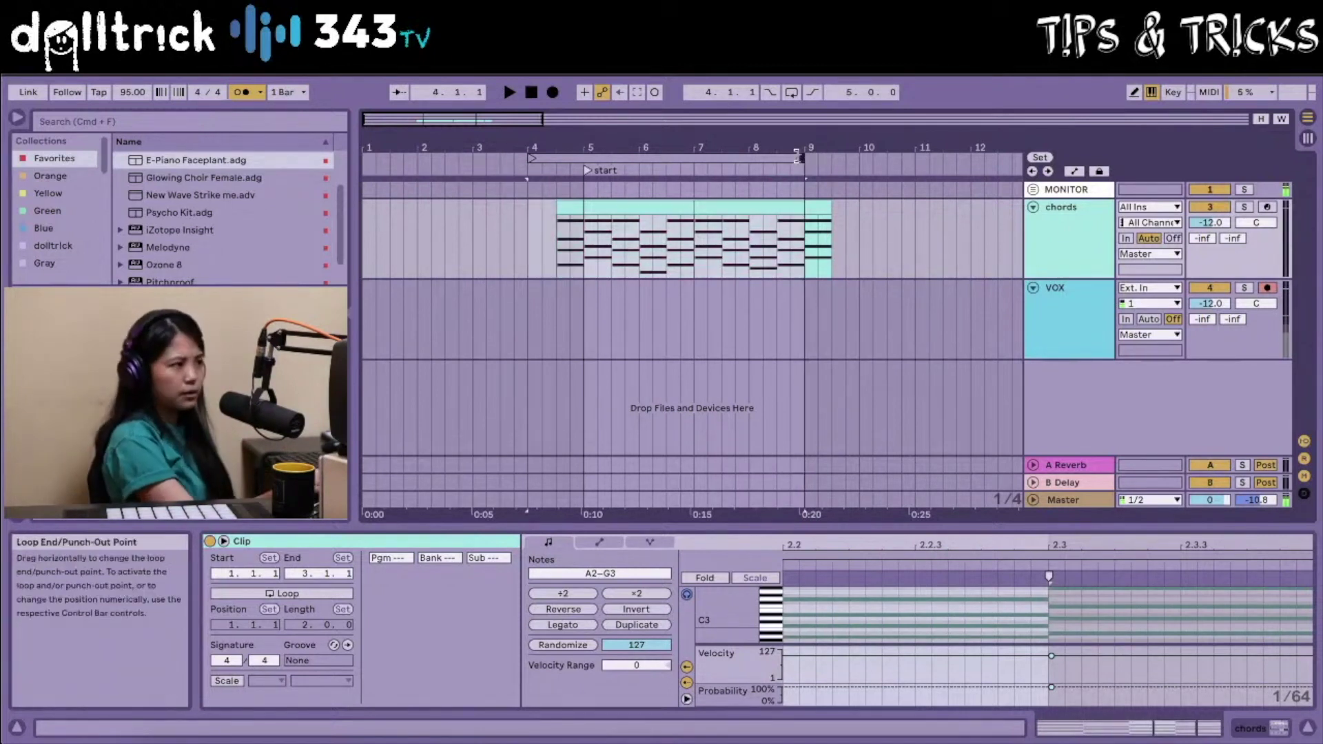
drag(797, 157, 833, 158)
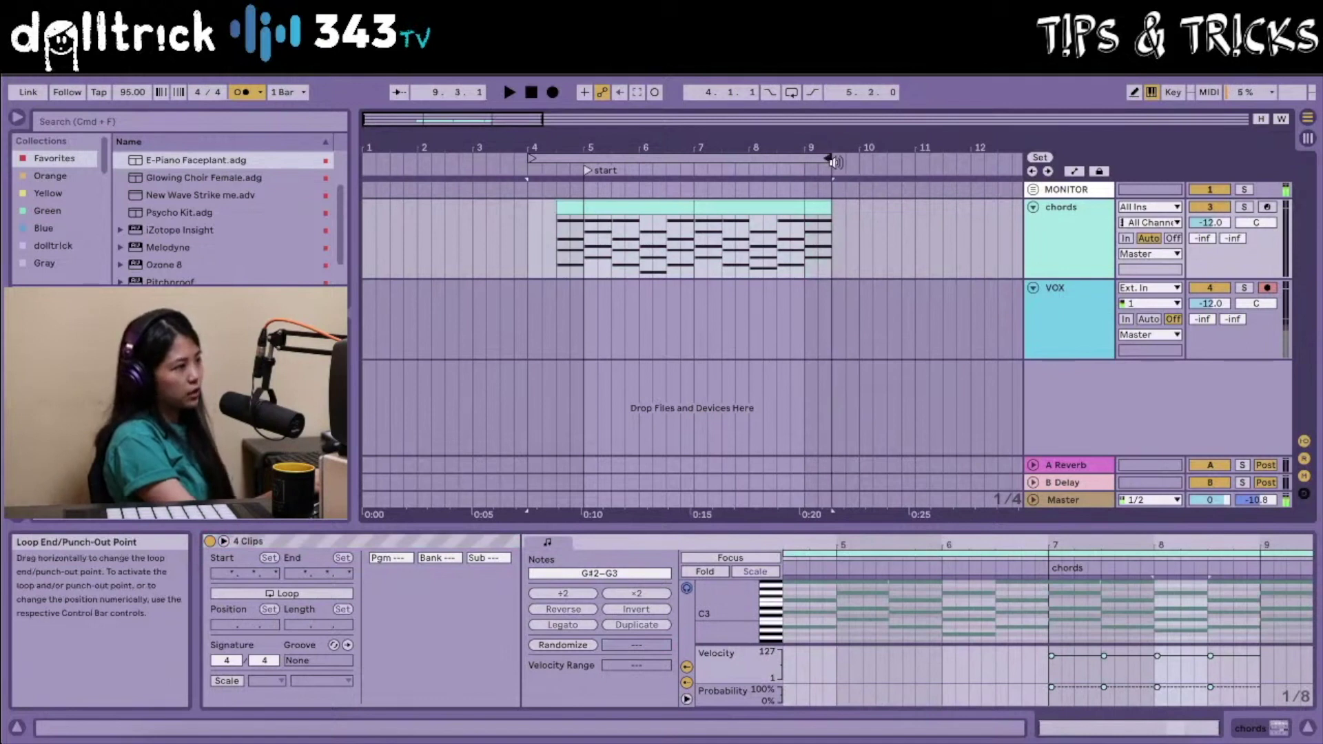
click(548, 157)
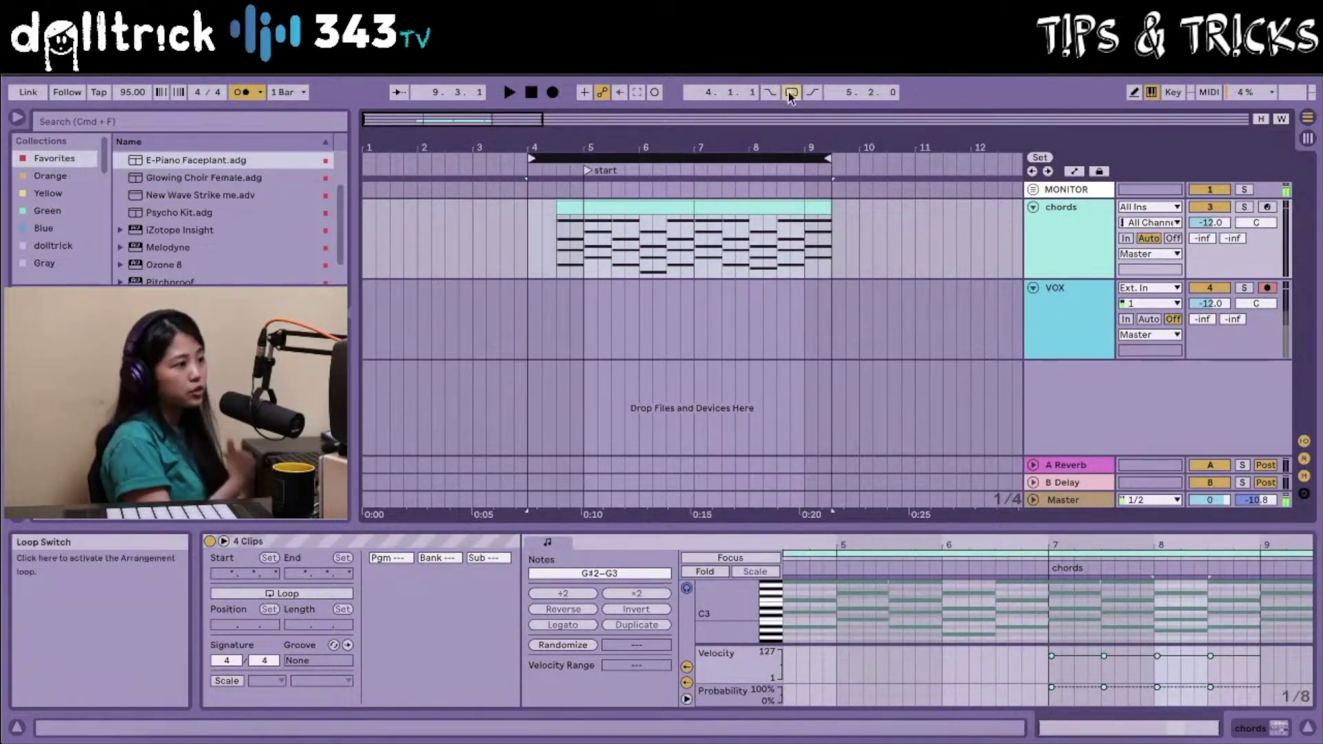
Show take lanes on the VOX track and place the start point at bar 4.1.1
right_click(1059, 323)
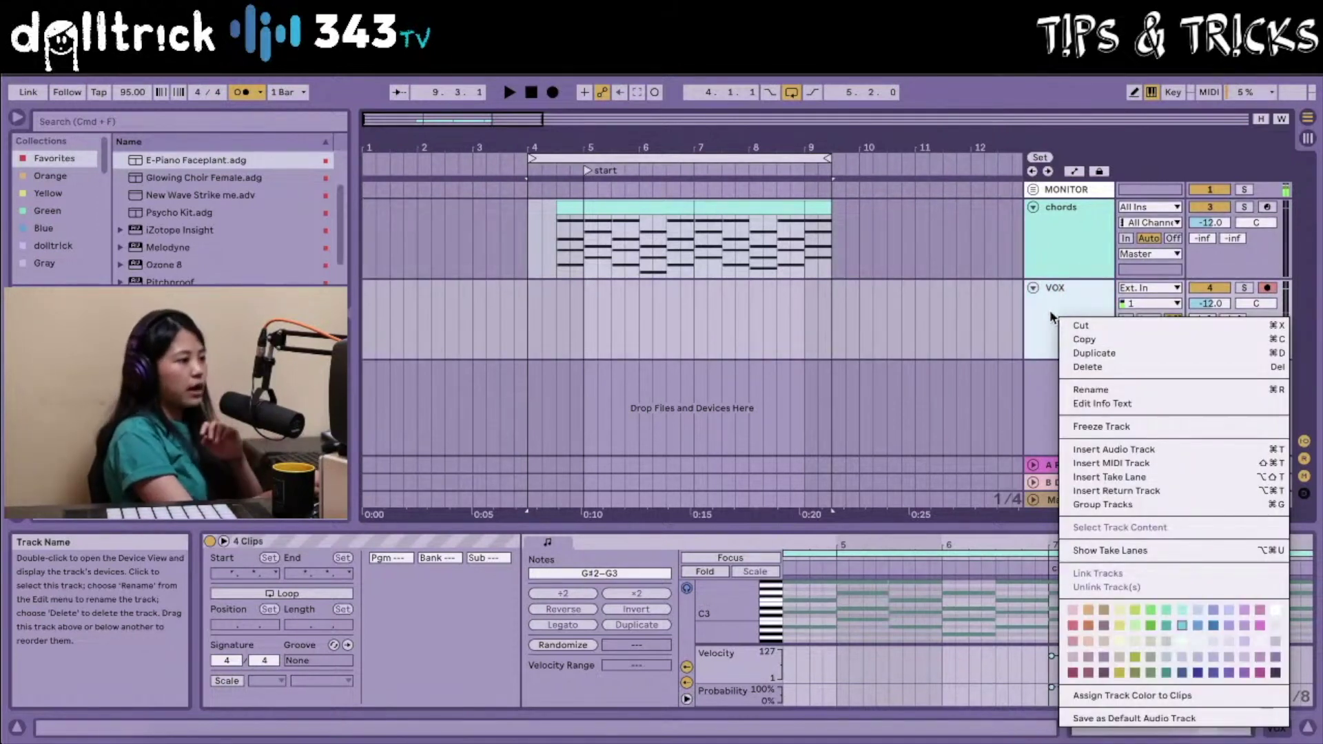
click(1147, 551)
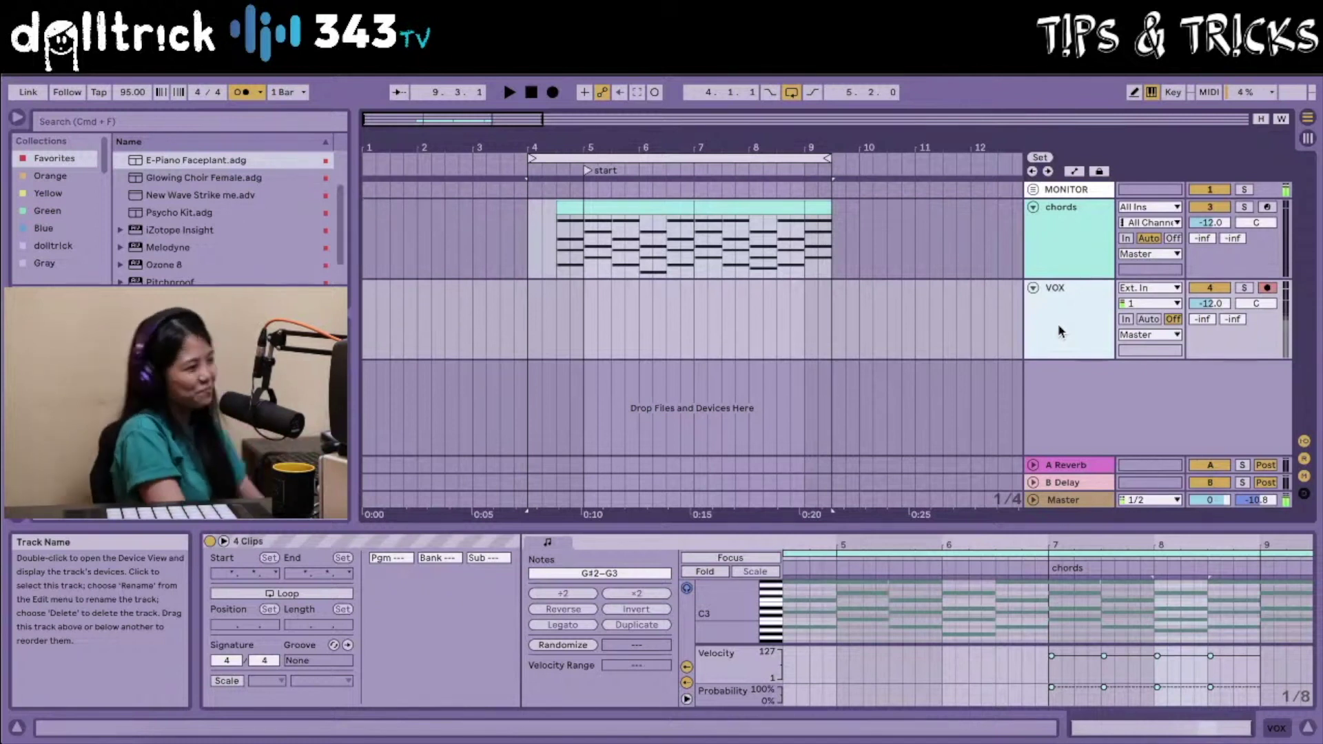
click(523, 317)
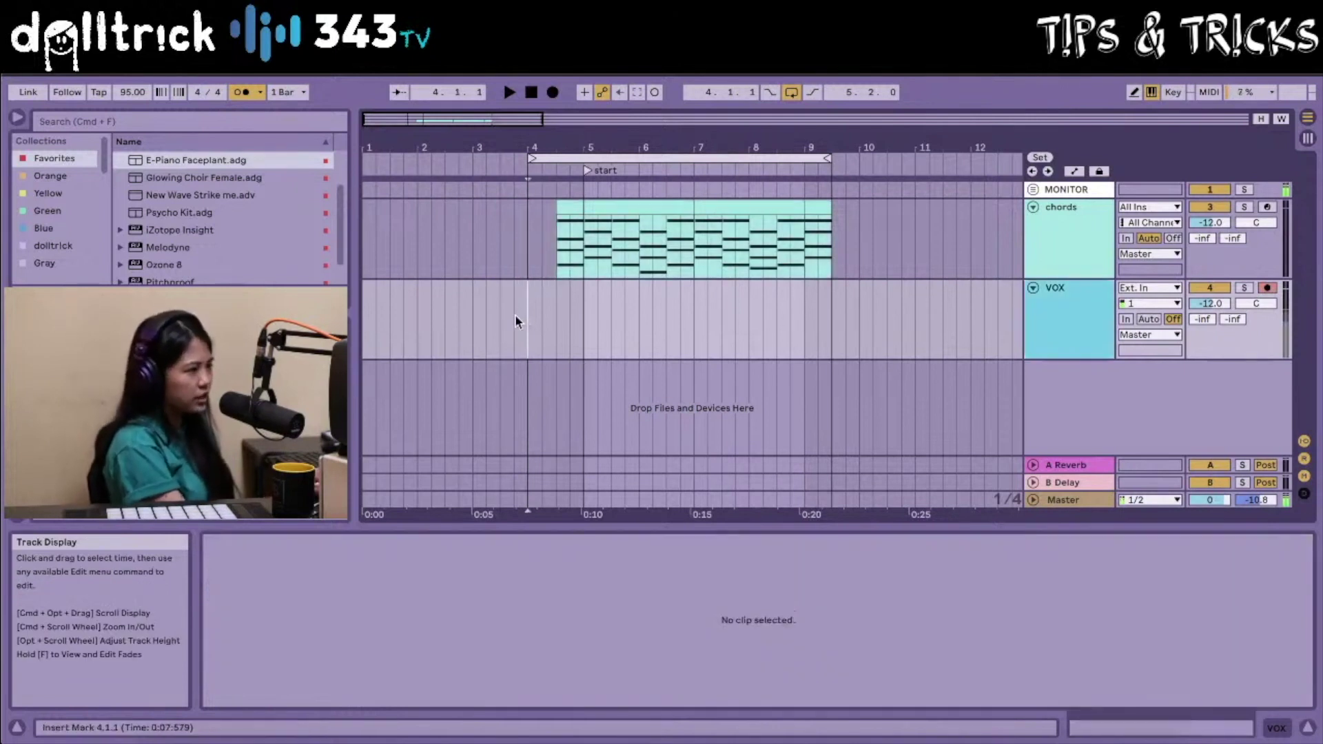
Loop-record several vocal takes onto the VOX take lanes from bar 4, then stop
click(551, 92)
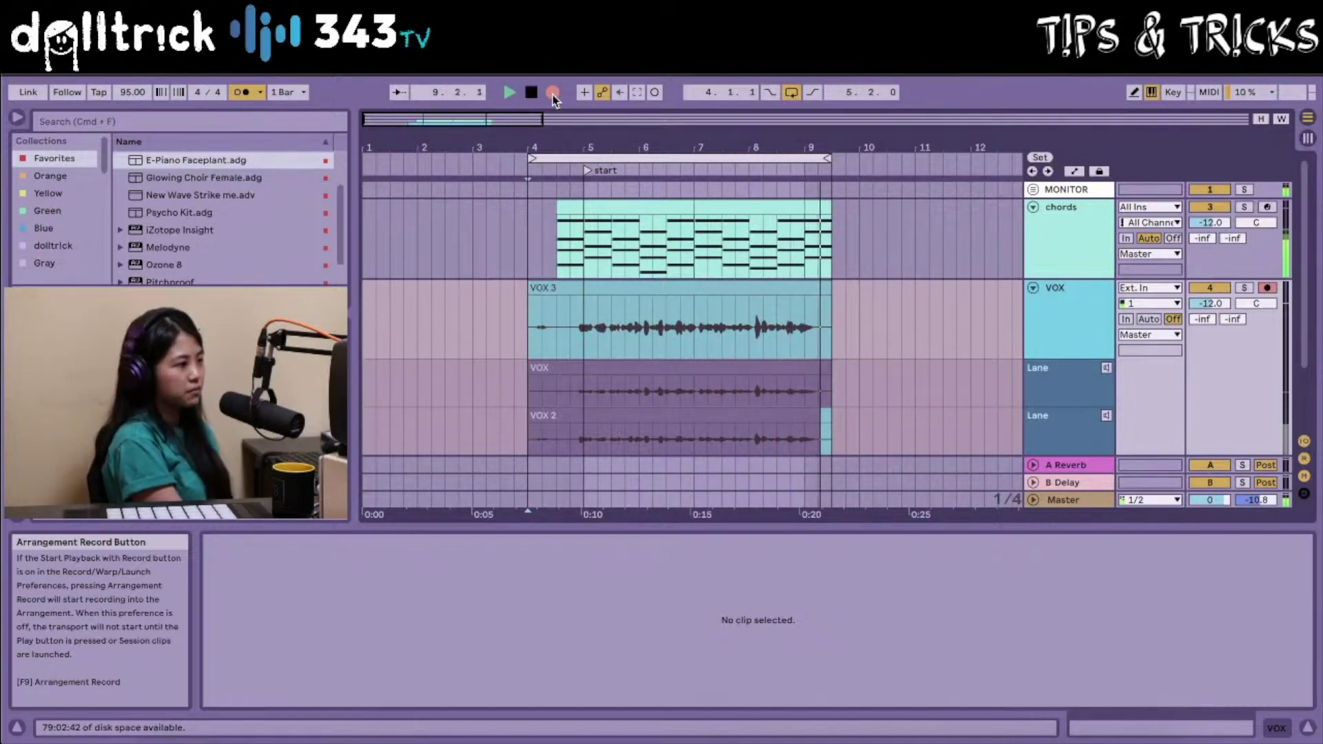
key(space)
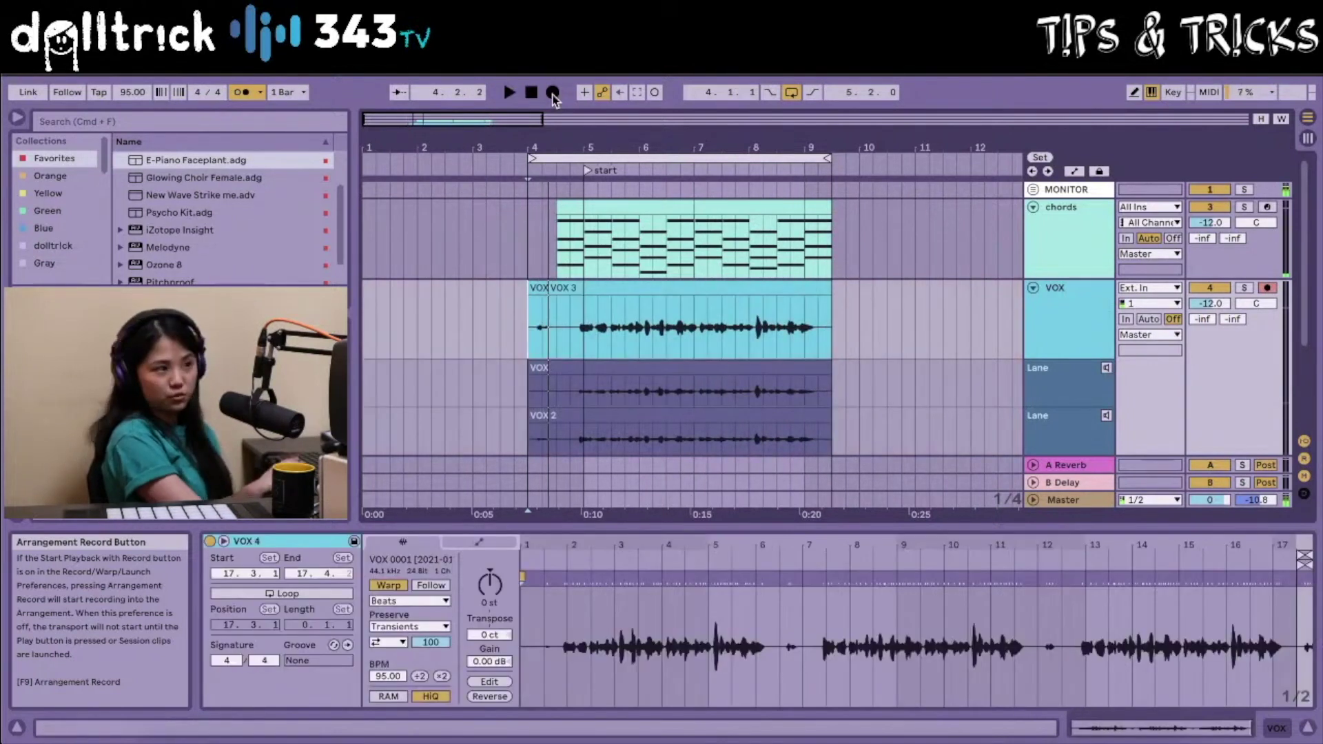
Delete the short fourth VOX take lane, keeping the VOX, VOX 2 and VOX 3 lanes
scroll(496, 377, down, 3)
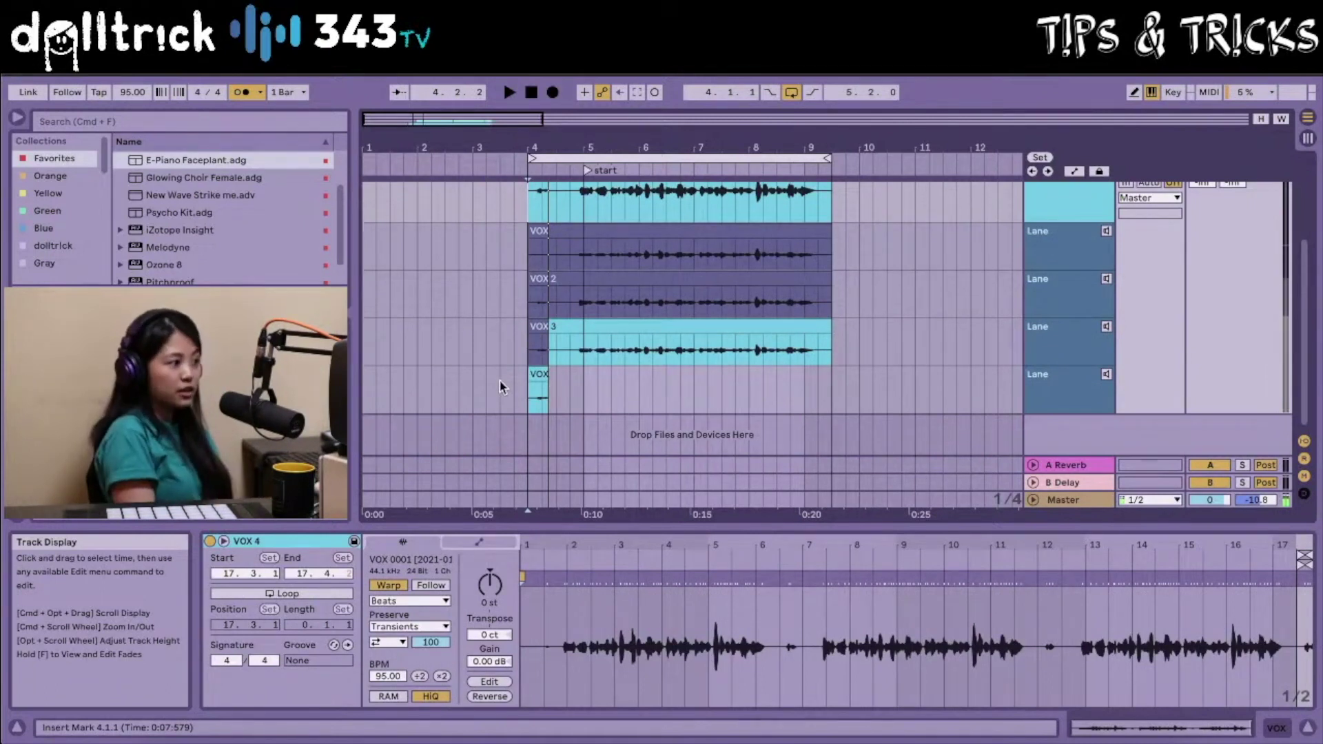
scroll(1060, 365, up, 2)
click(1067, 406)
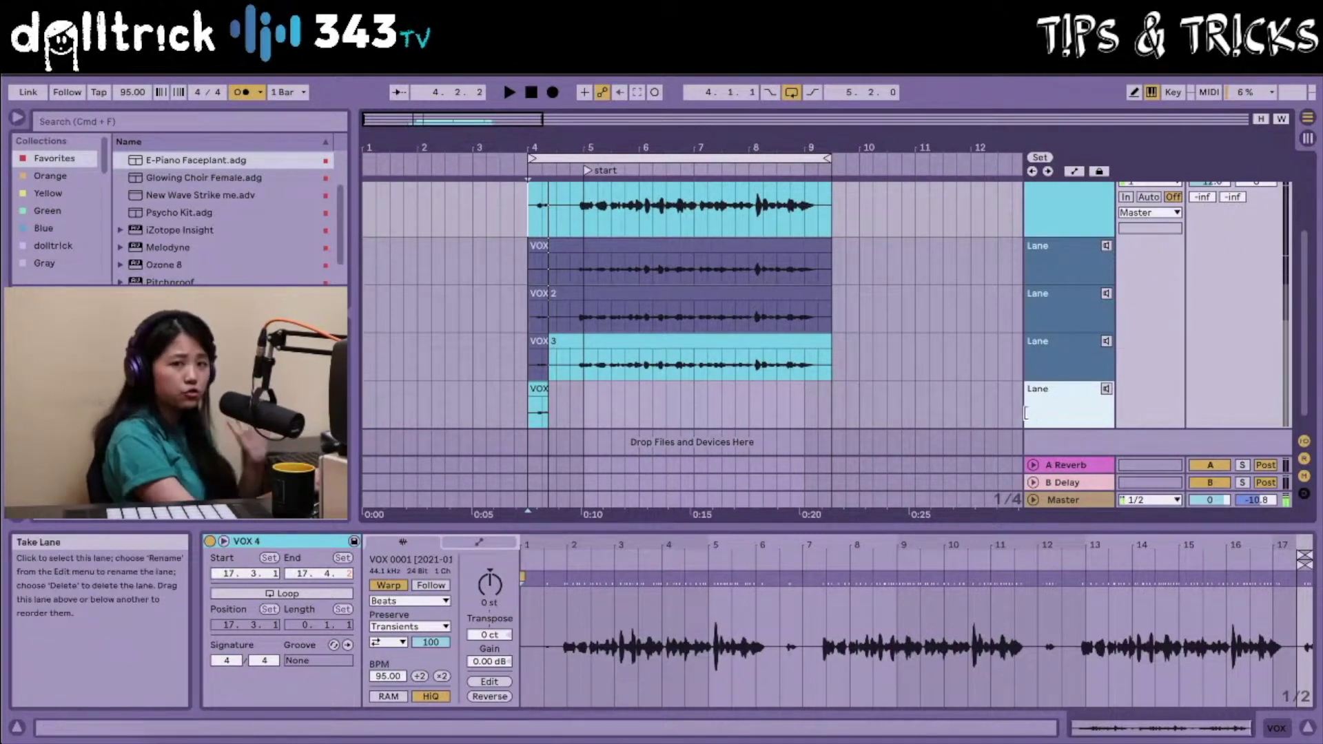
right_click(1055, 408)
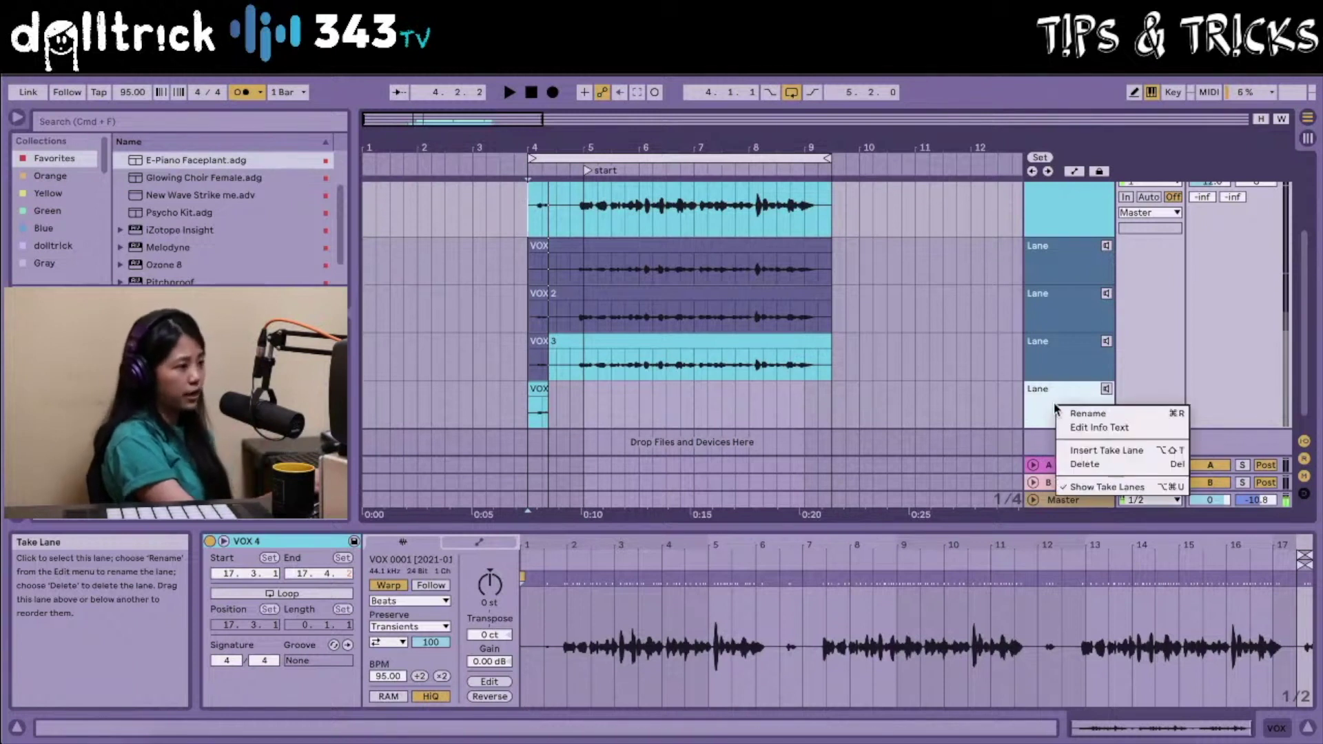
click(1094, 465)
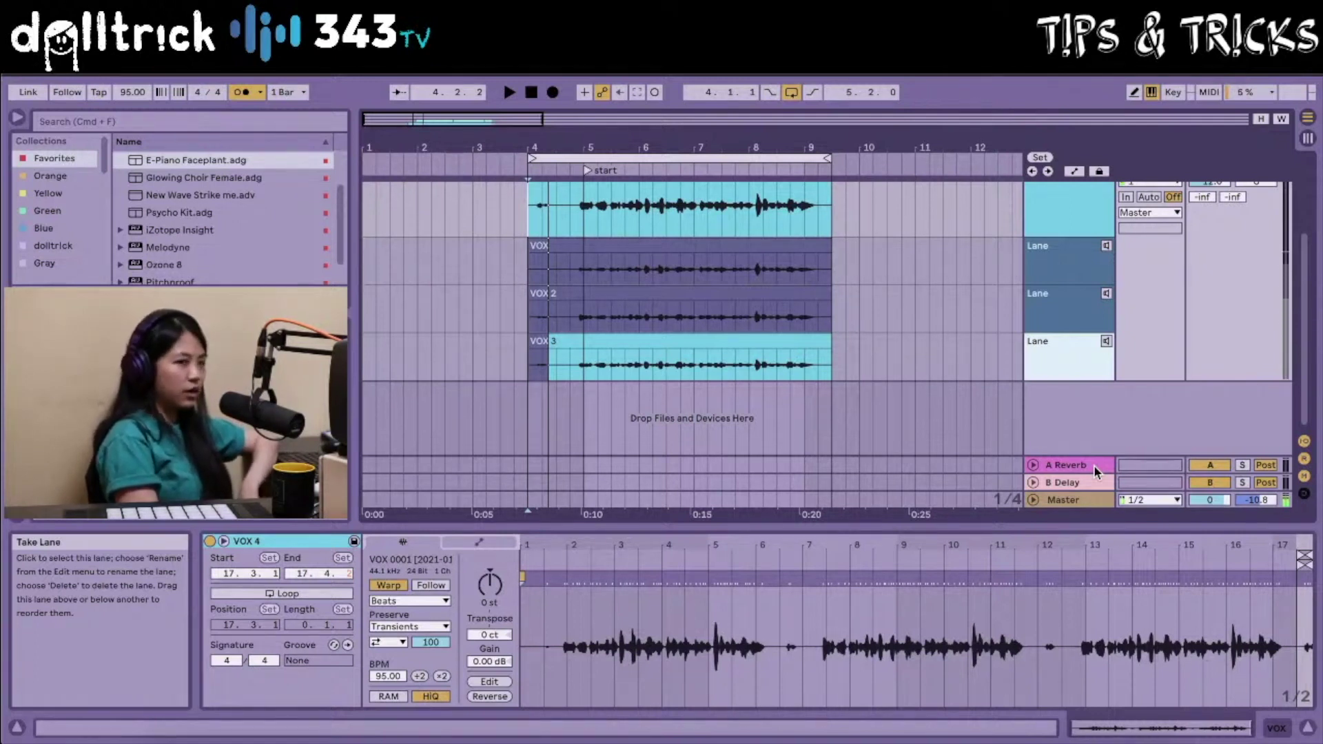
Audition the VOX, VOX 2 and VOX 3 take lanes and zoom in around bar 5
scroll(797, 311, up, 1)
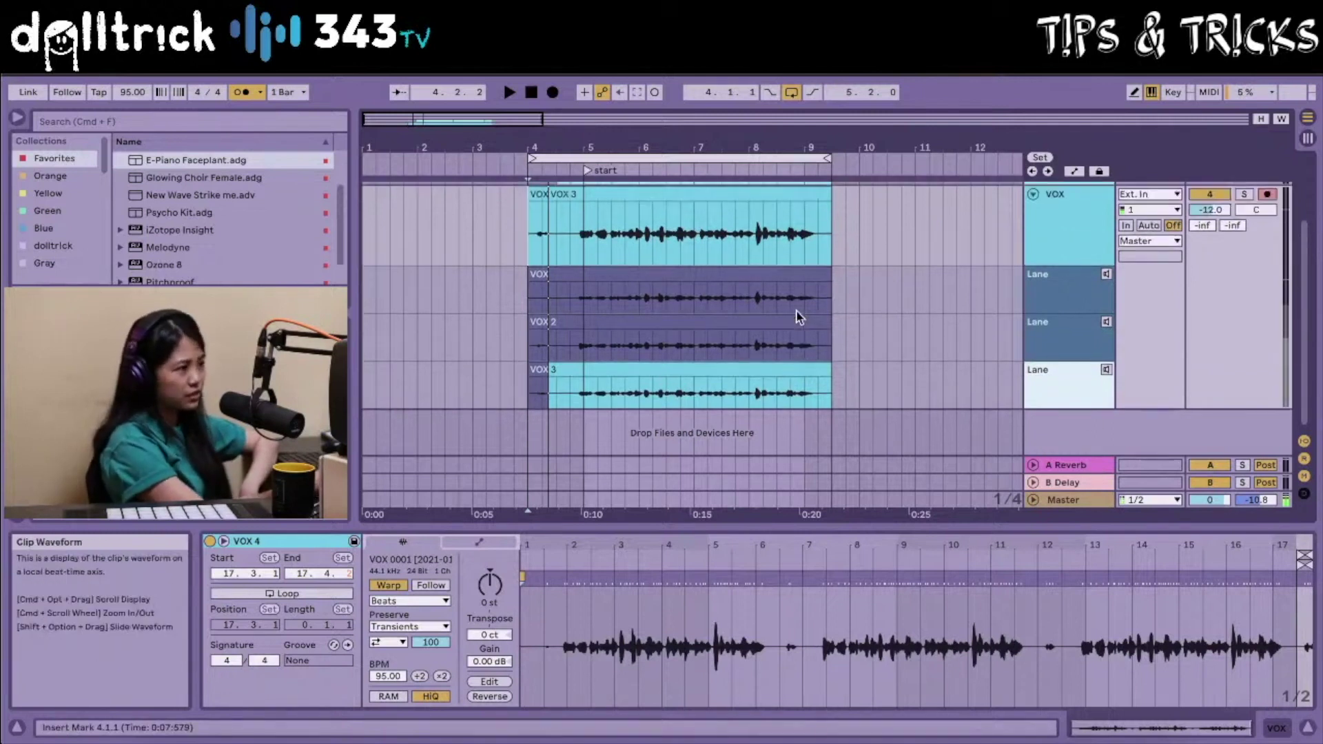
click(1105, 274)
click(1106, 322)
click(1105, 370)
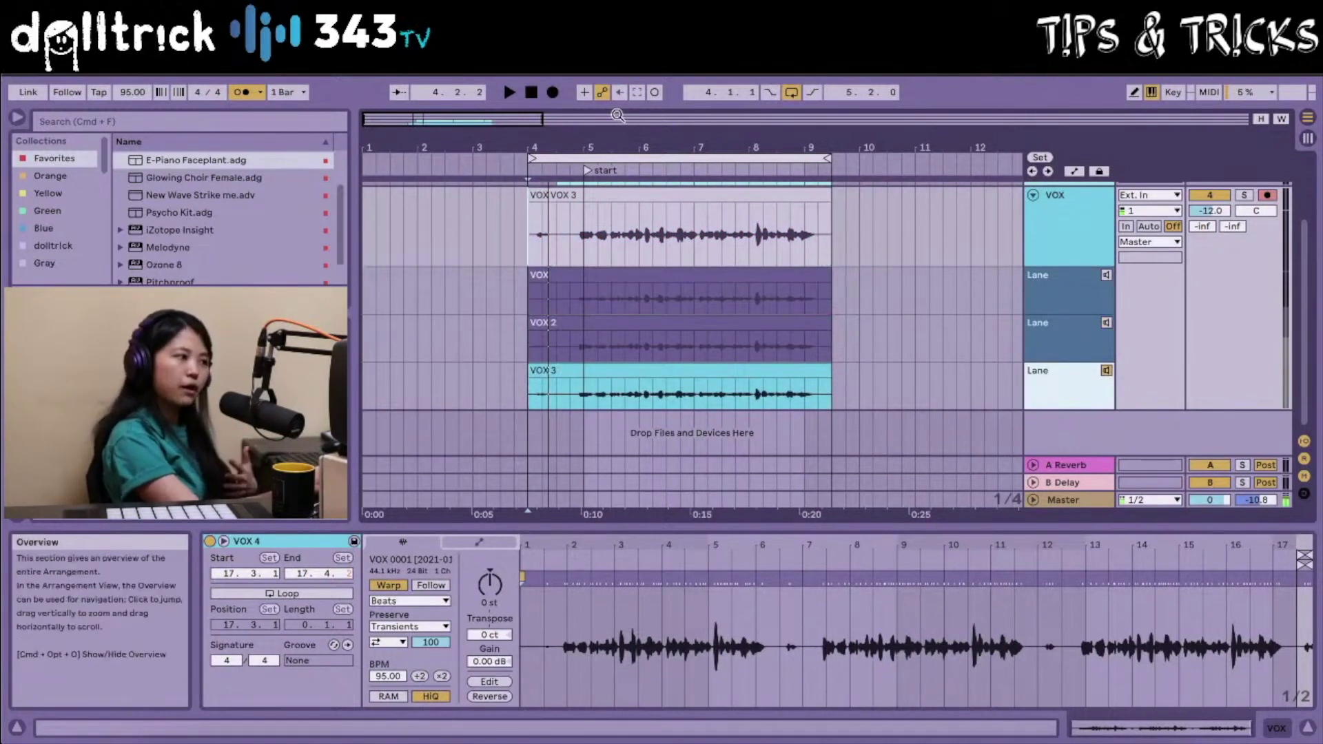
drag(630, 138, 584, 161)
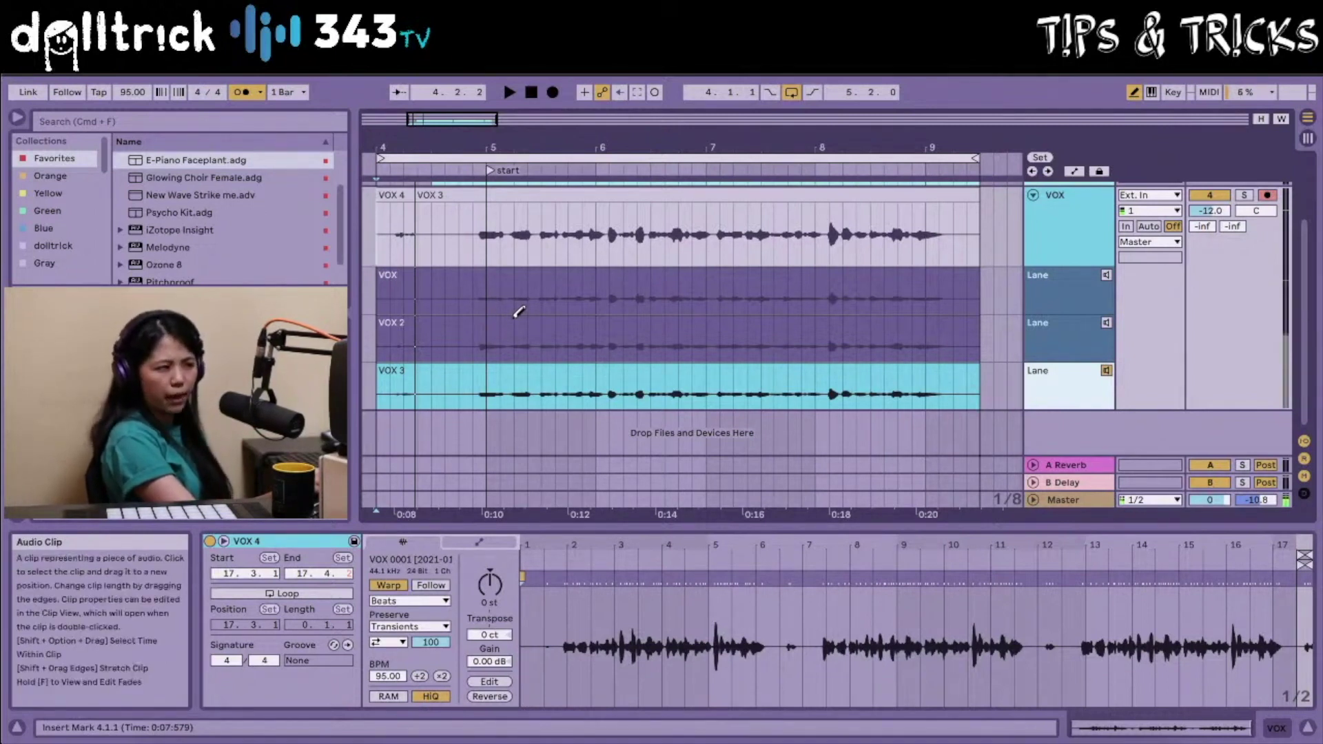
Zoom into bars 5–9 and play back the first VOX take on its own
drag(486, 146, 406, 138)
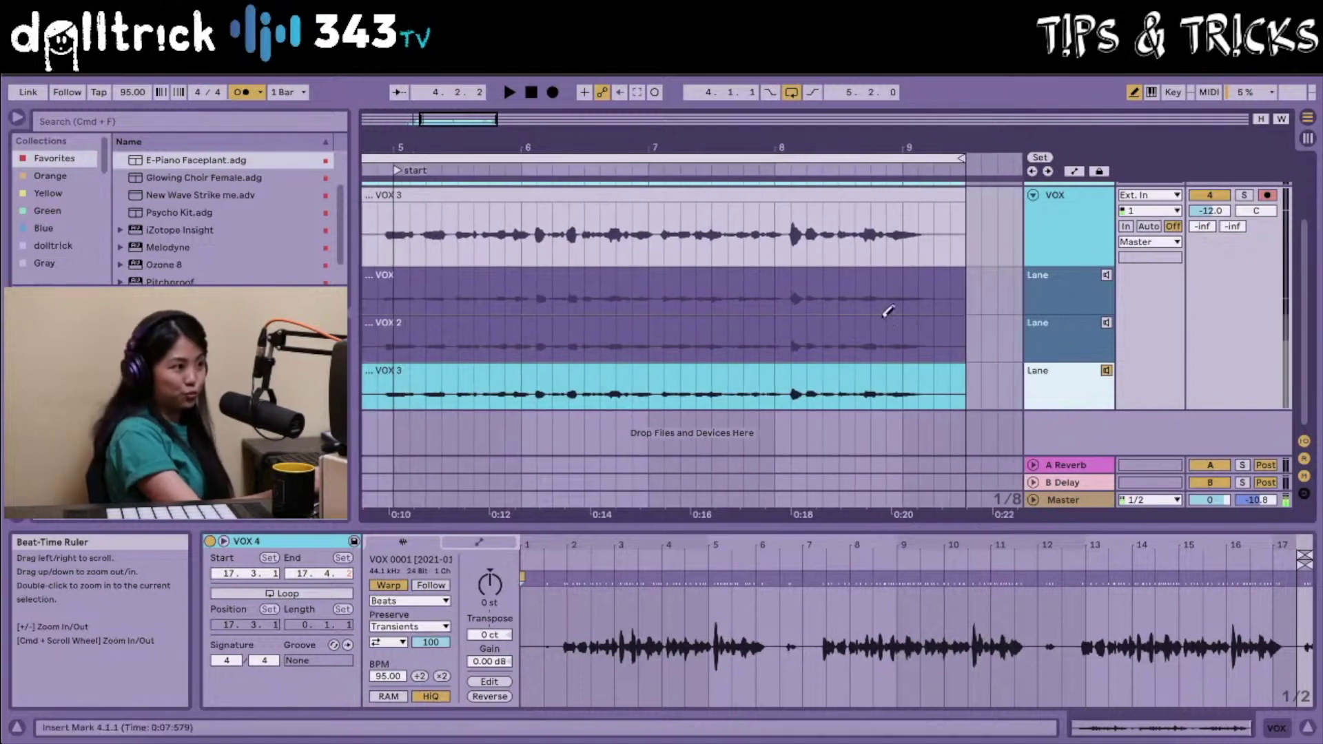
click(1106, 346)
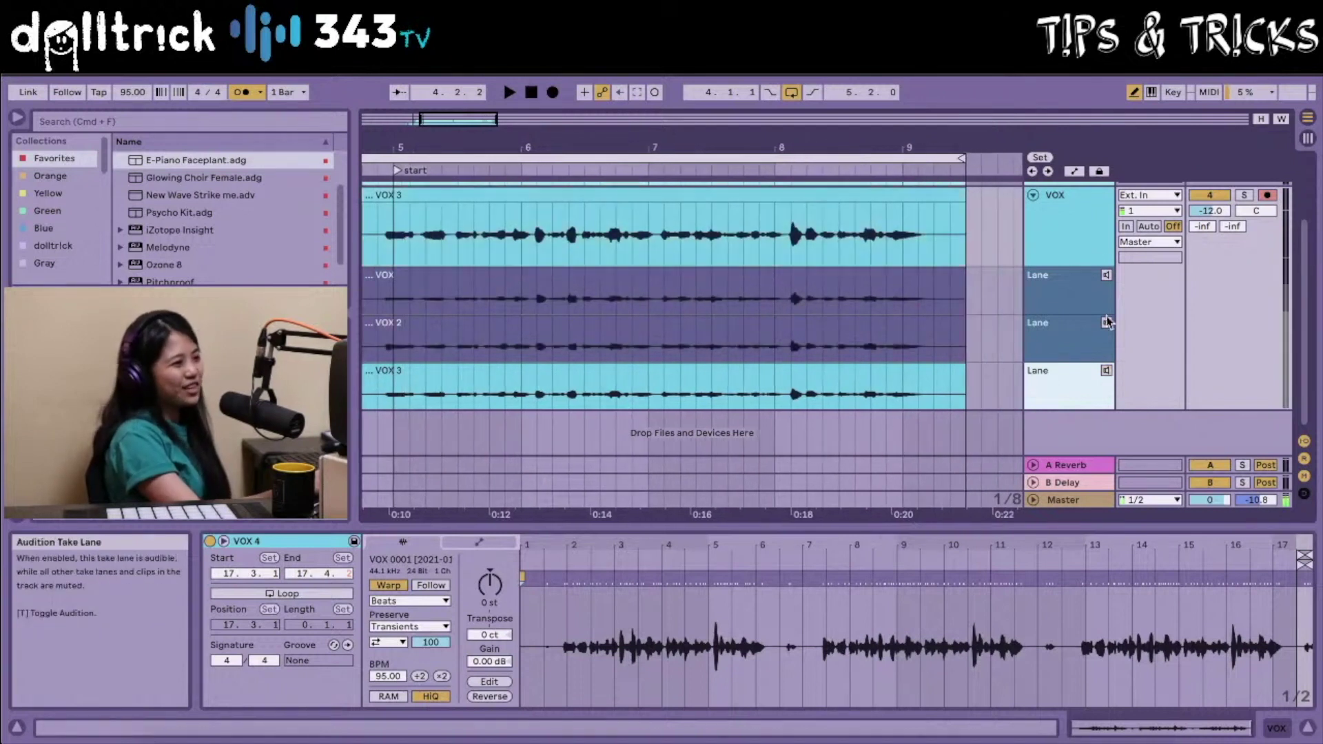
click(1106, 277)
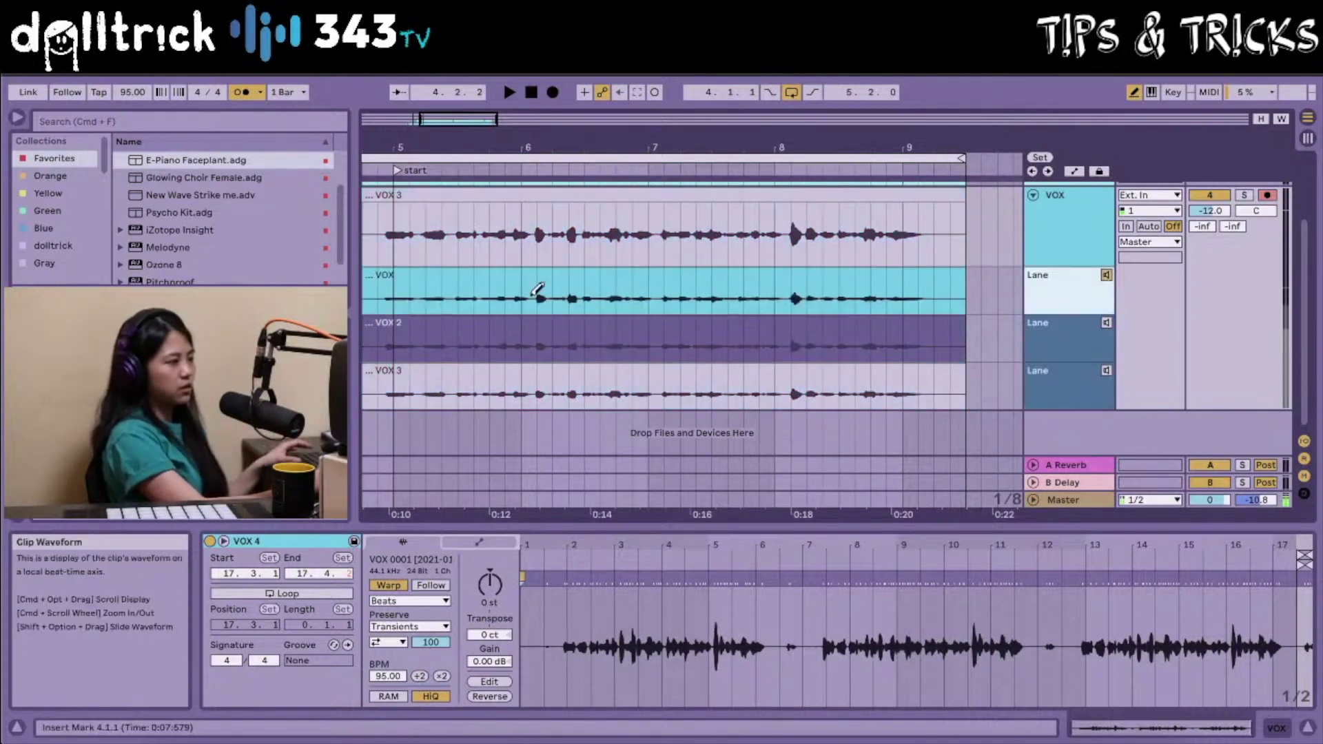
key(space)
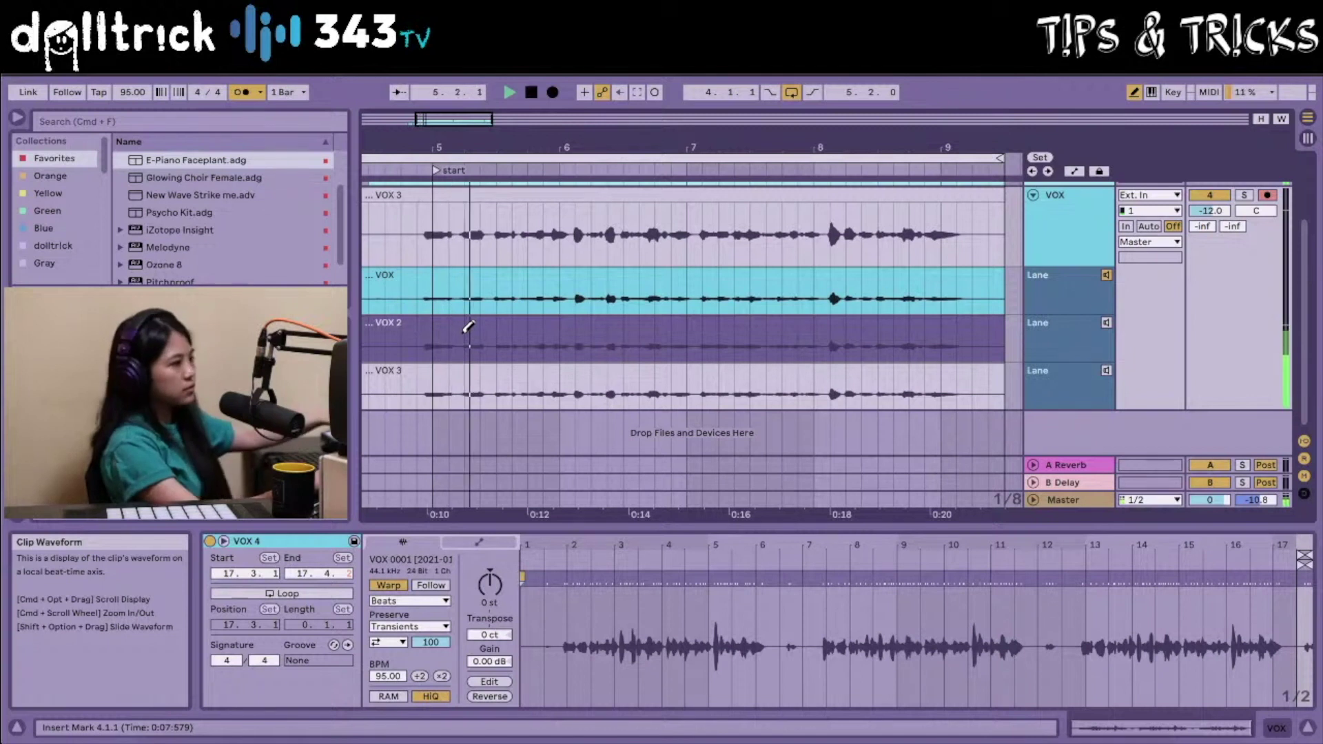
key(space)
click(1211, 210)
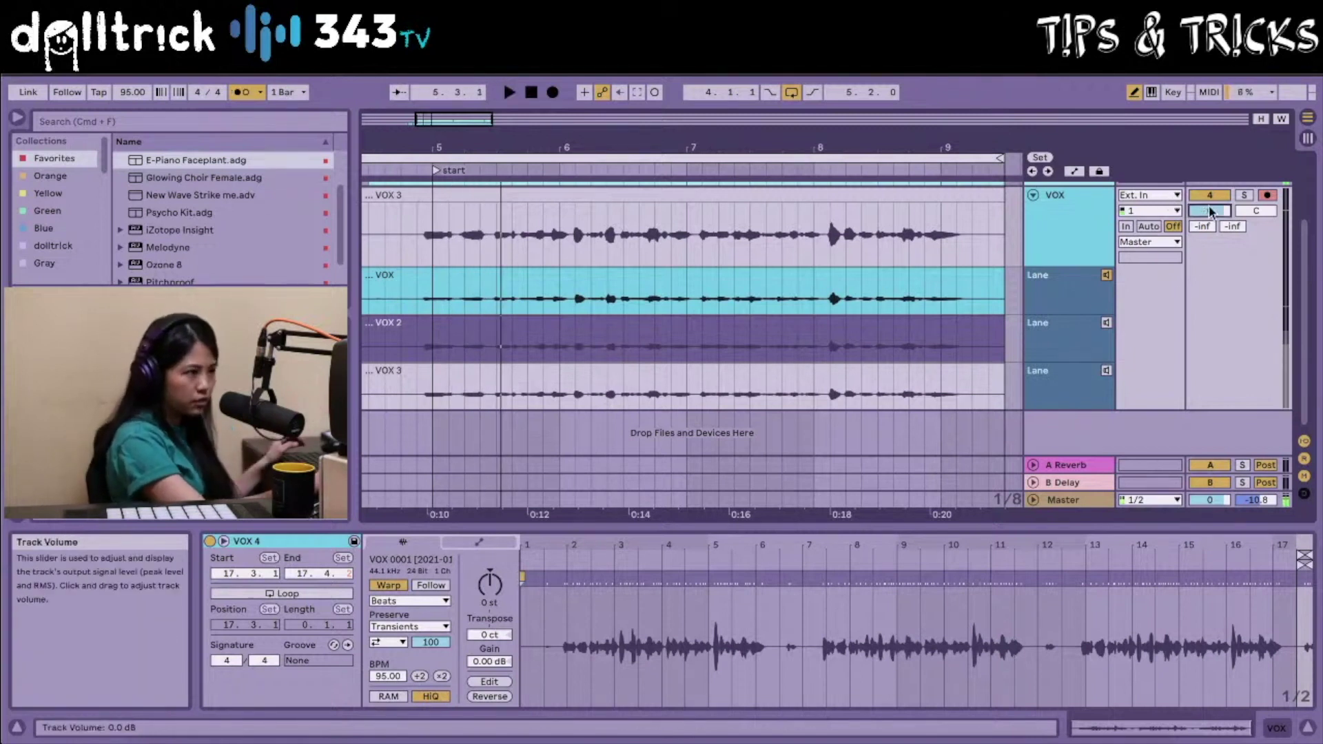
scroll(1211, 211, up, 3)
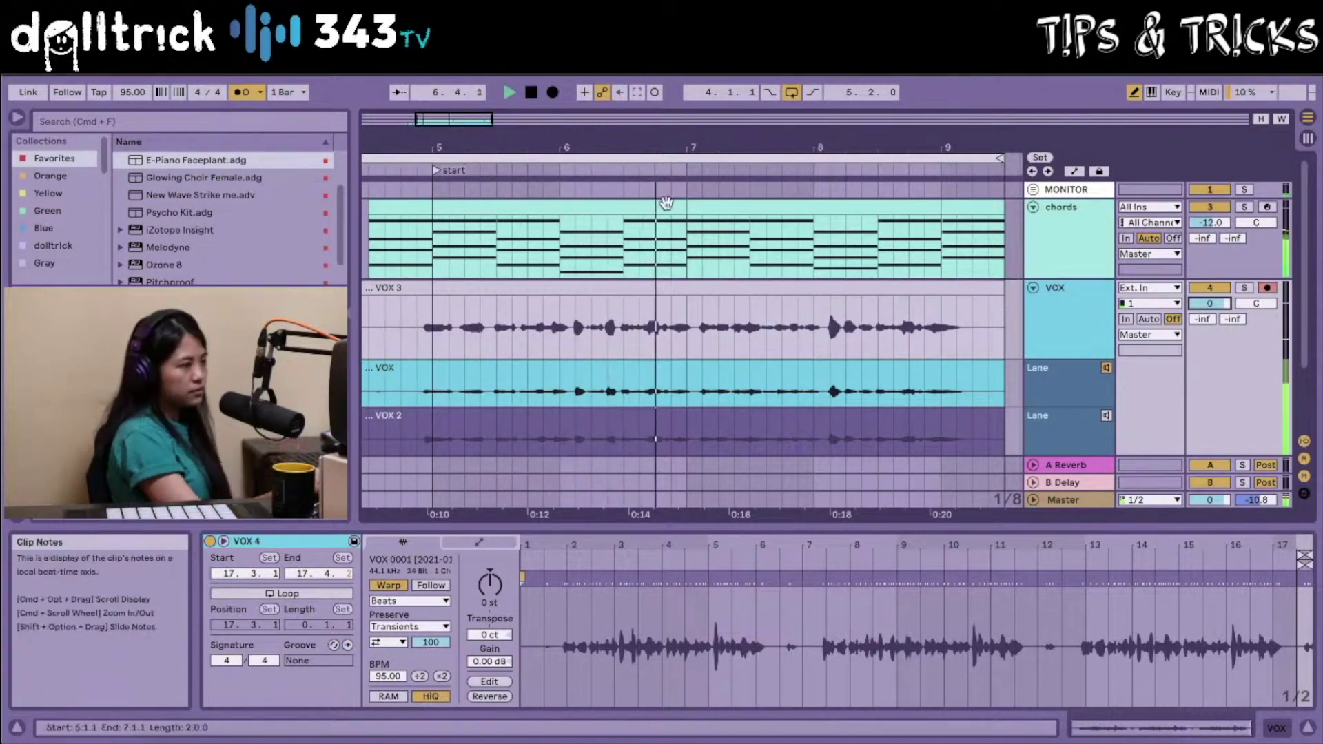
Comp 4.4.3–5.2.4 from VOX and 5.2.4–8.1.3 from VOX 2 into the main track
click(806, 342)
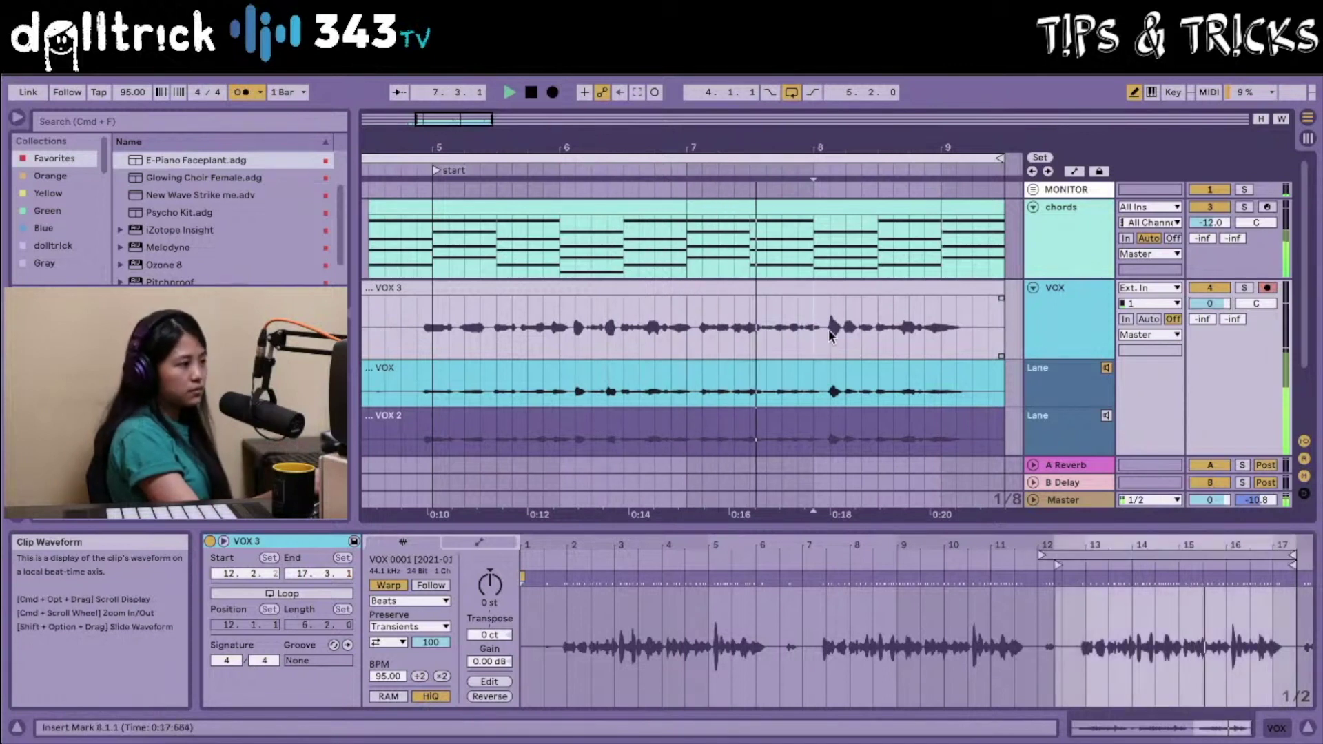
click(824, 337)
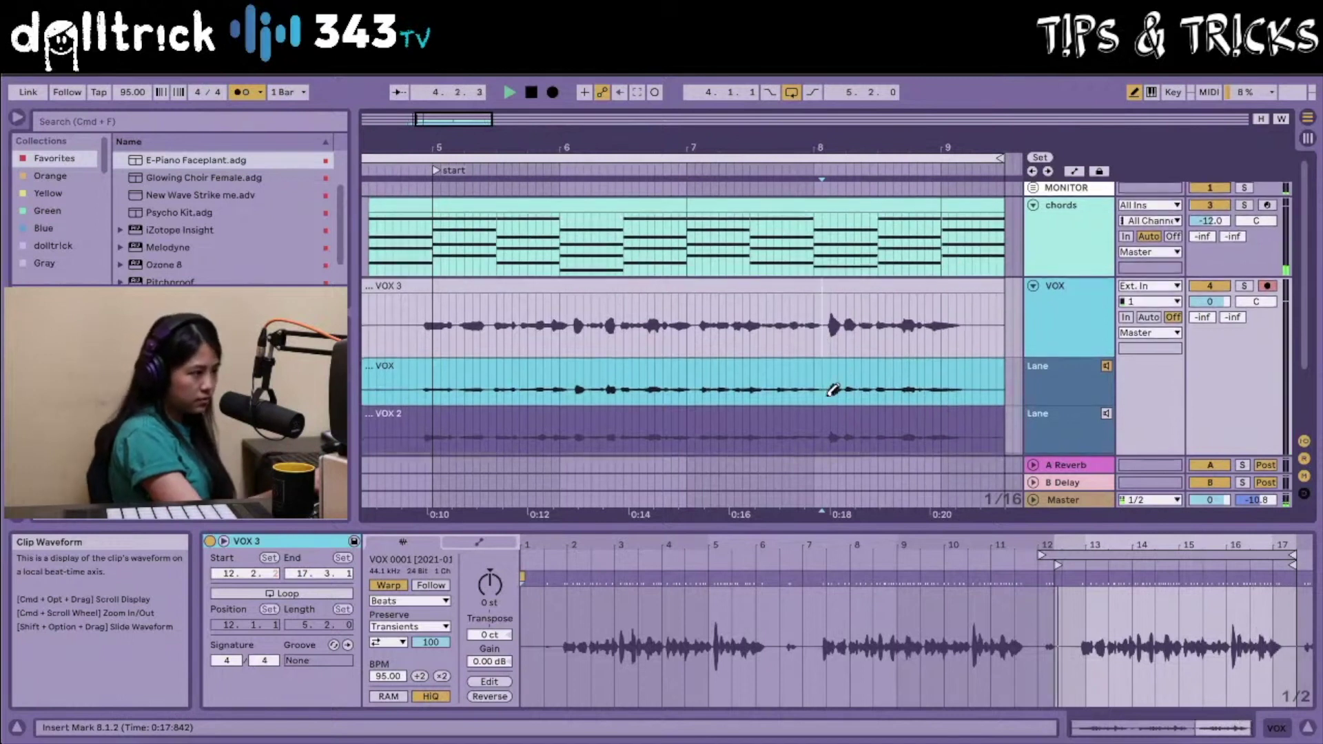
scroll(834, 390, down, 3)
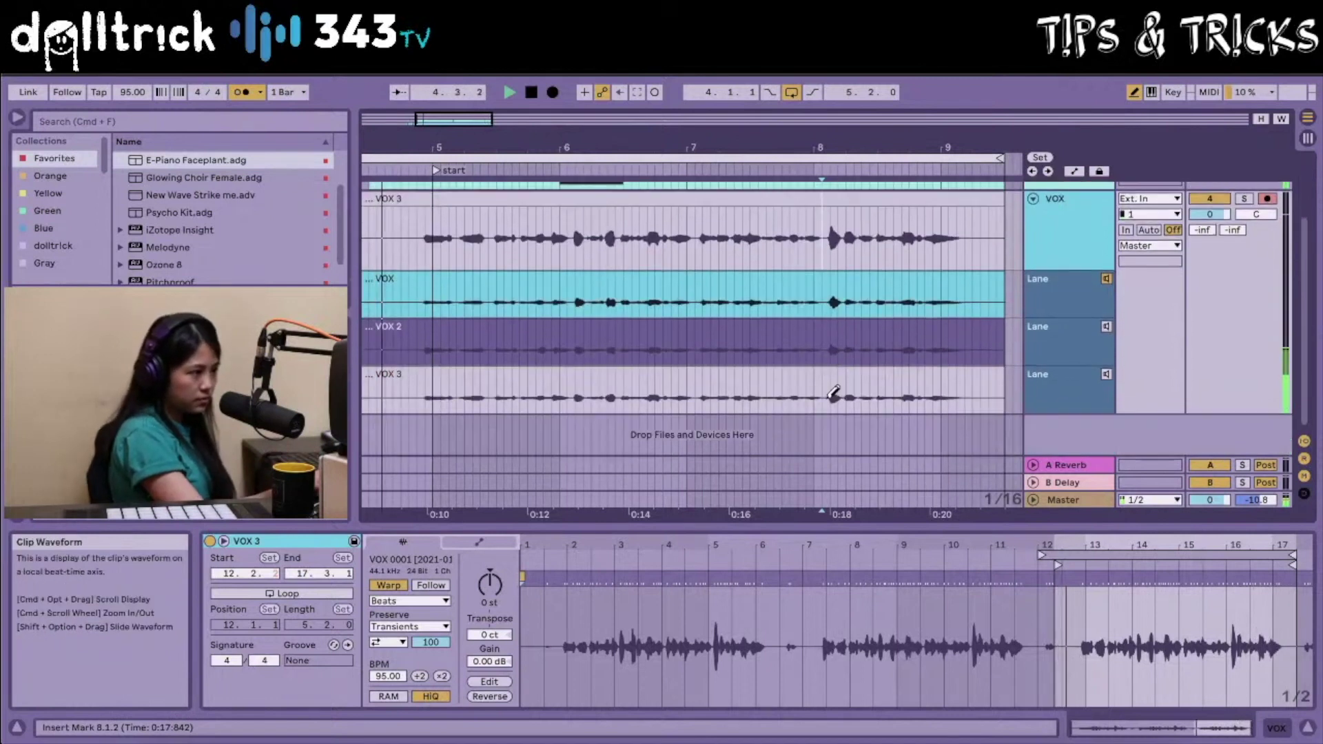
click(1105, 328)
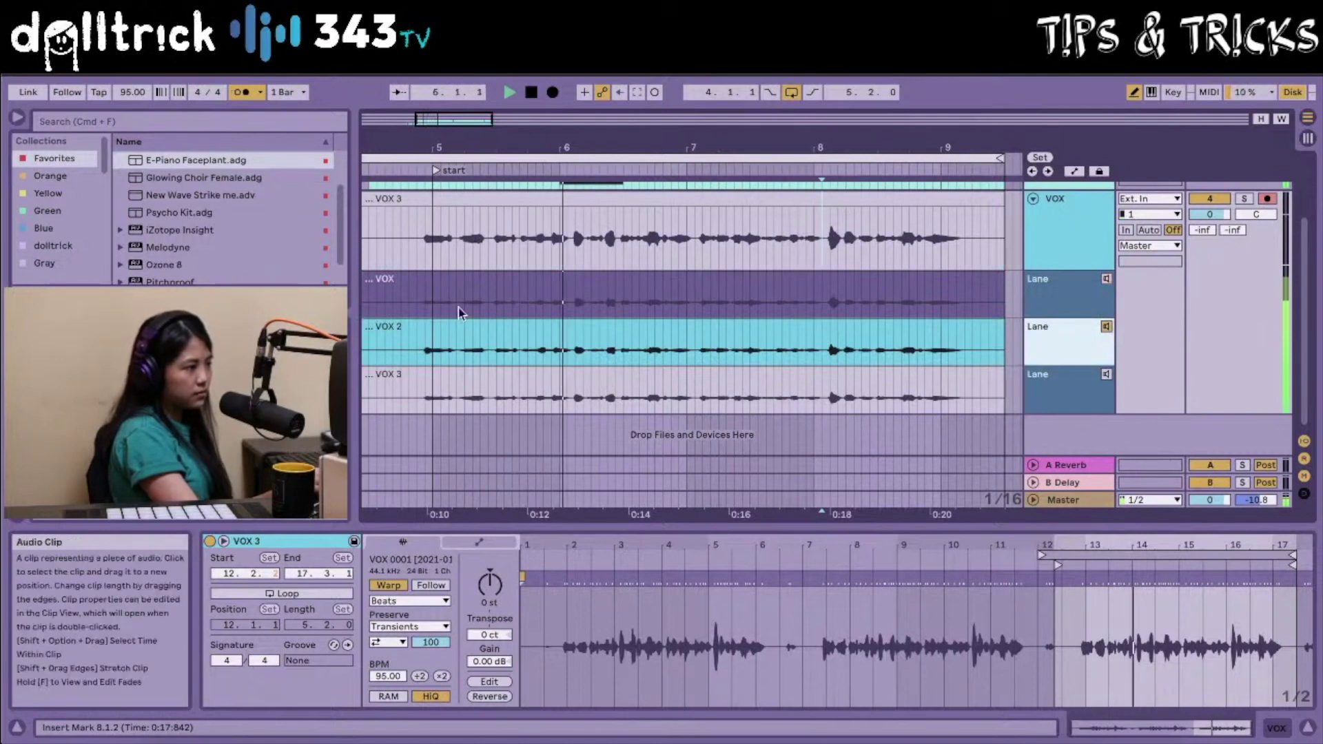
drag(417, 287, 487, 283)
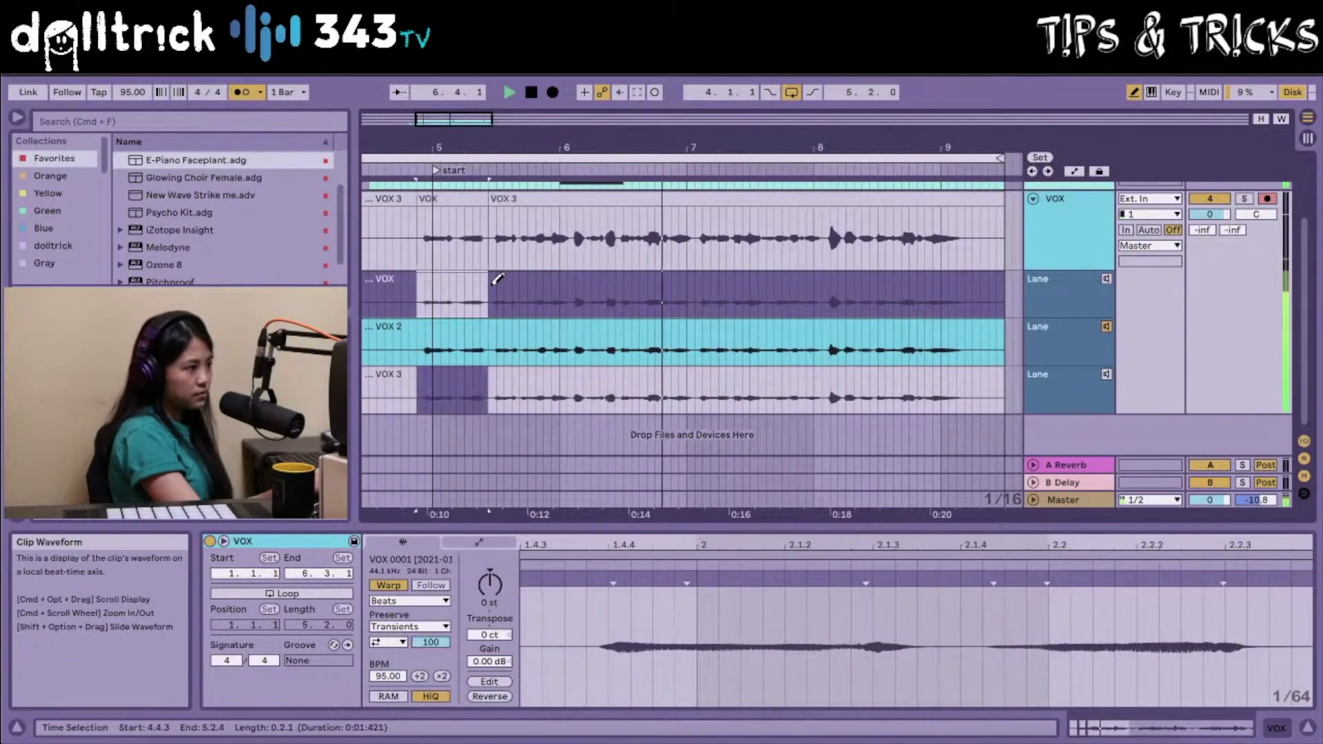
drag(496, 344, 829, 342)
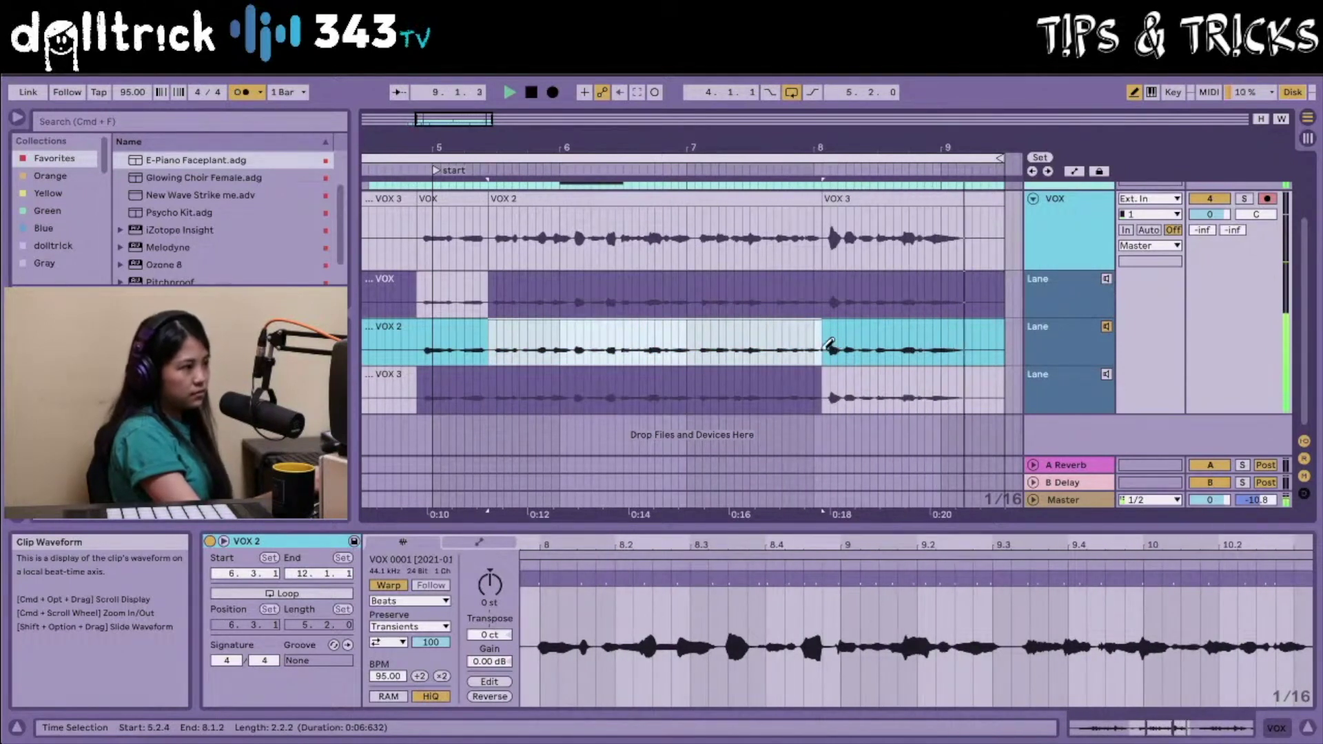
Comp 4.4.3–5.1.2 and 8.1.2–9.2.2 from the VOX 3 take into the main track
click(1105, 378)
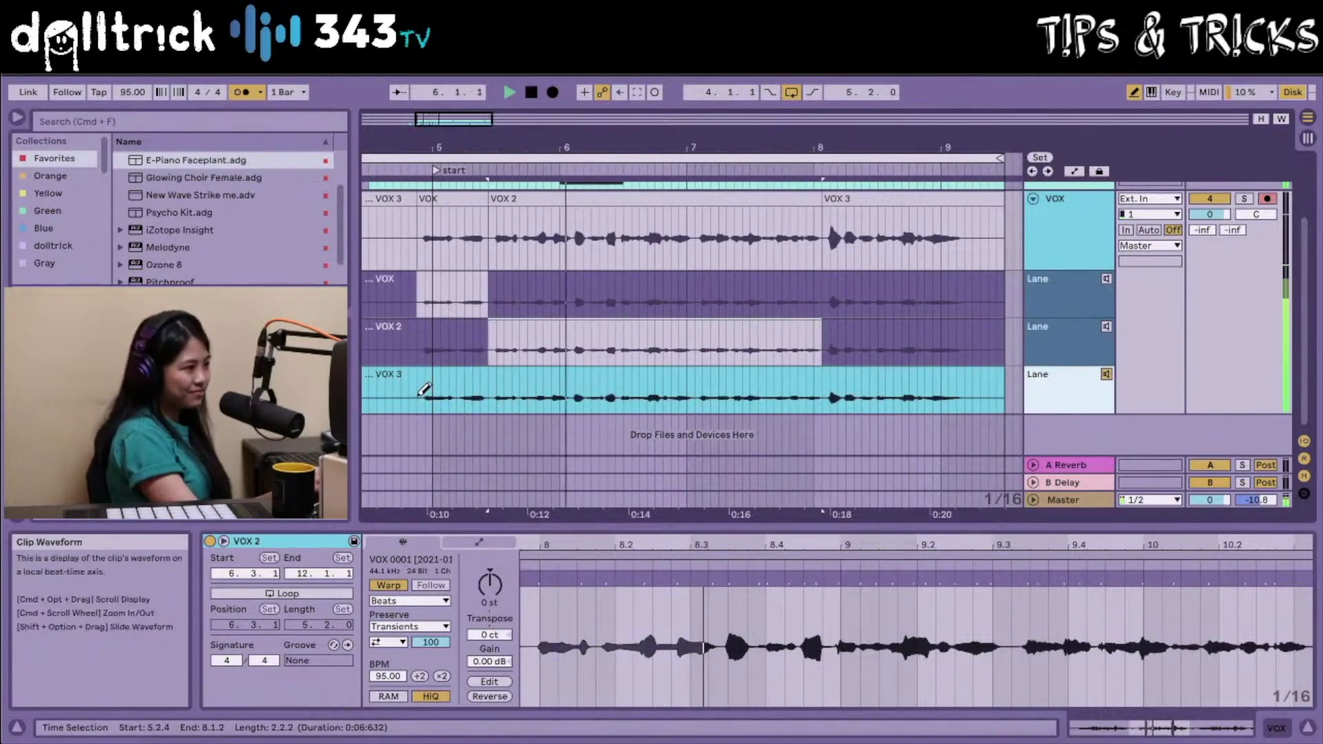
drag(423, 382, 492, 376)
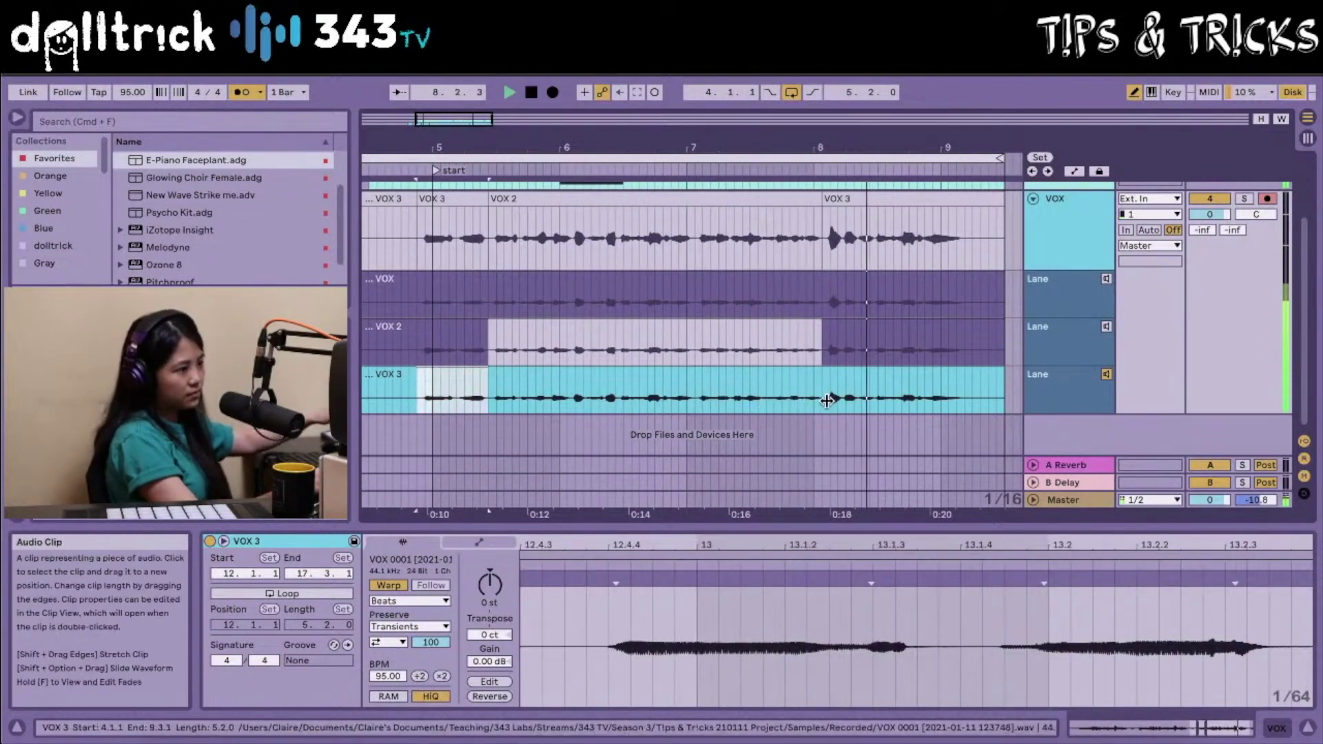
drag(825, 378, 982, 373)
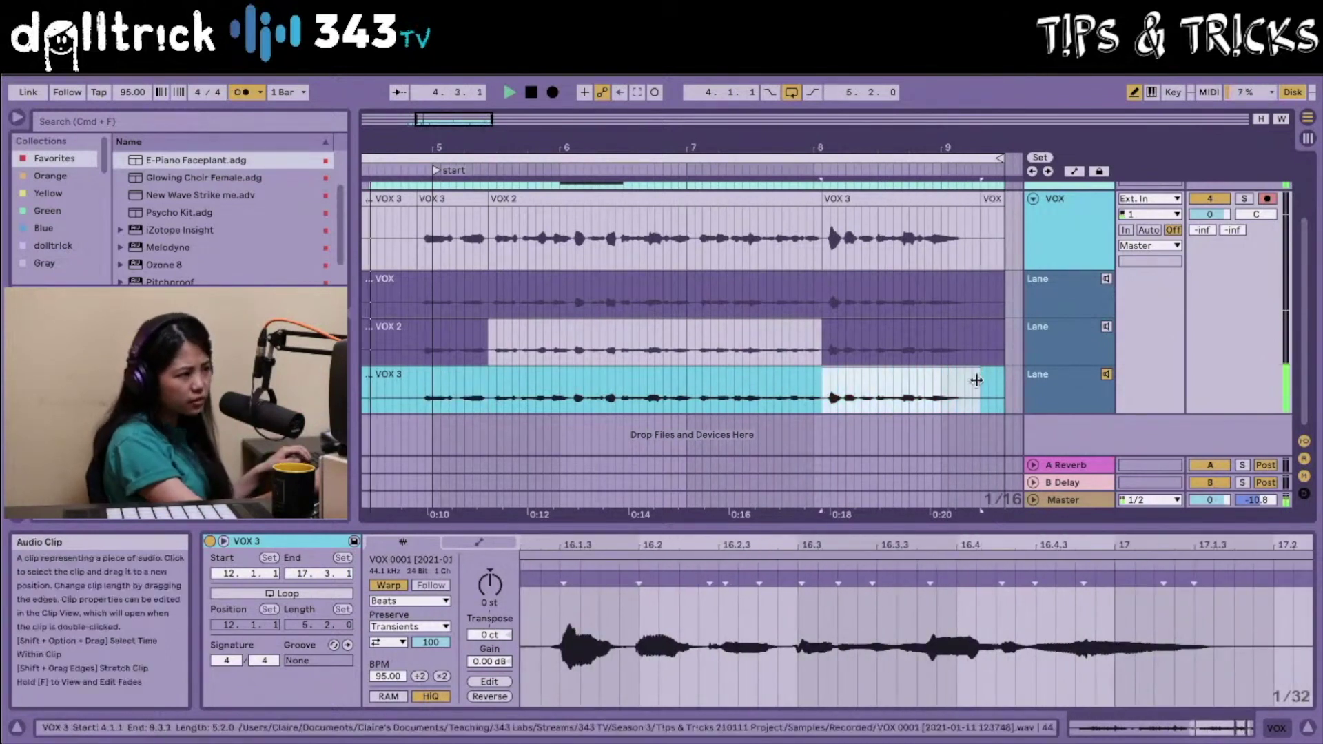
click(1108, 376)
click(1107, 376)
key(space)
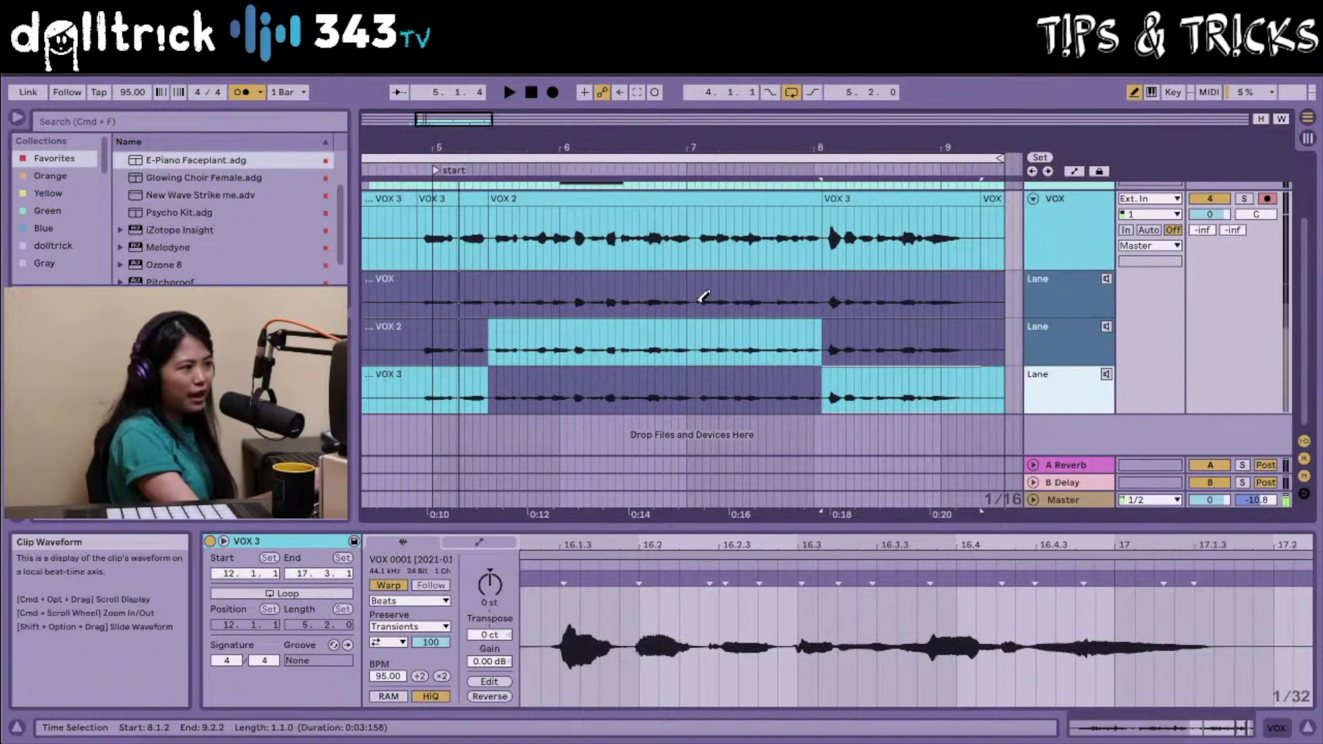
Comp bars 7–8 from the VOX take and play back the result
drag(701, 302, 821, 302)
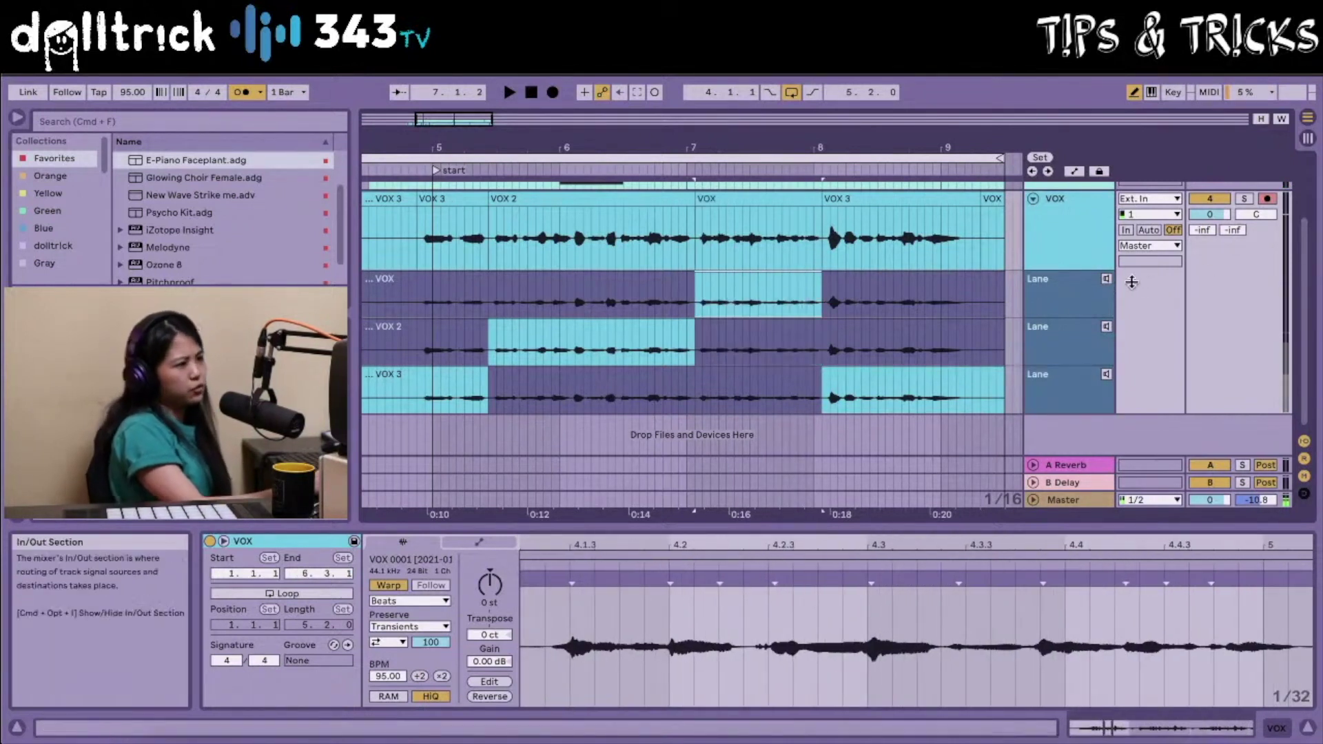
click(1106, 279)
key(space)
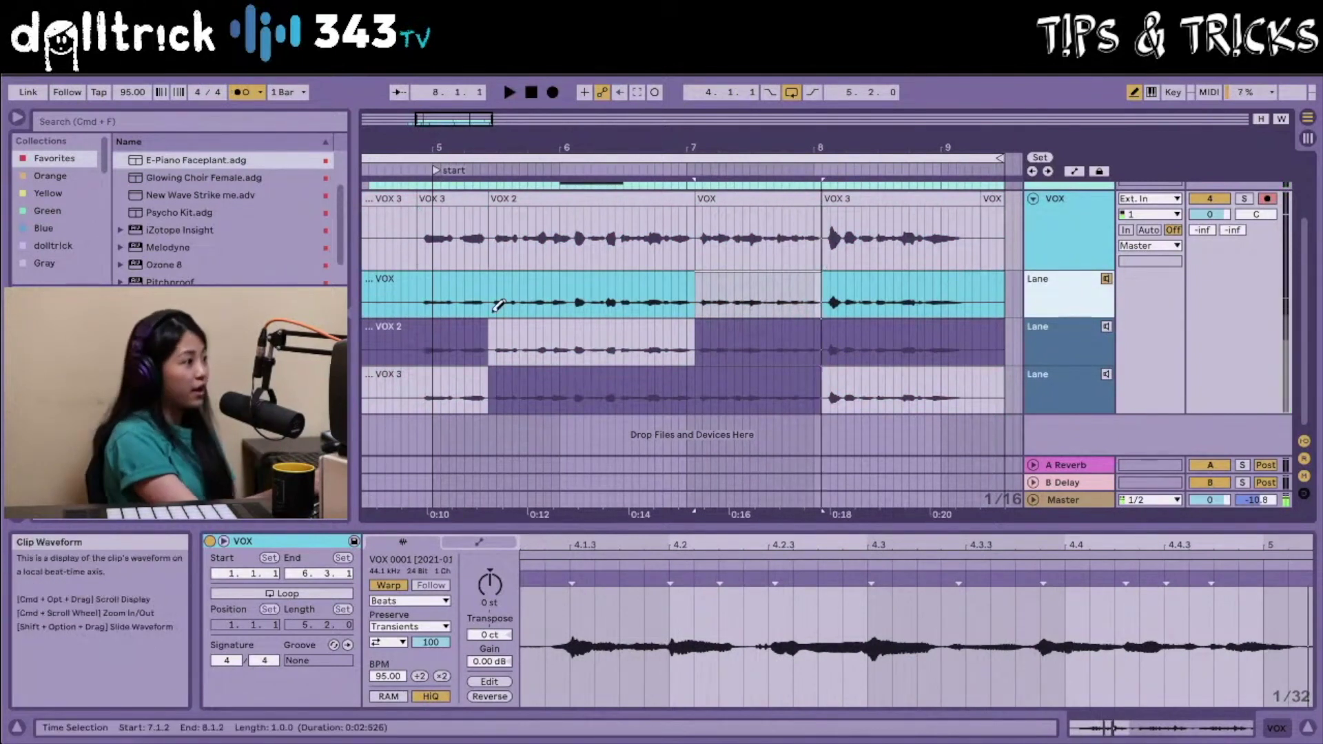
Zoom out to bars 4–11 and hide the VOX take lanes
scroll(496, 303, up, 1)
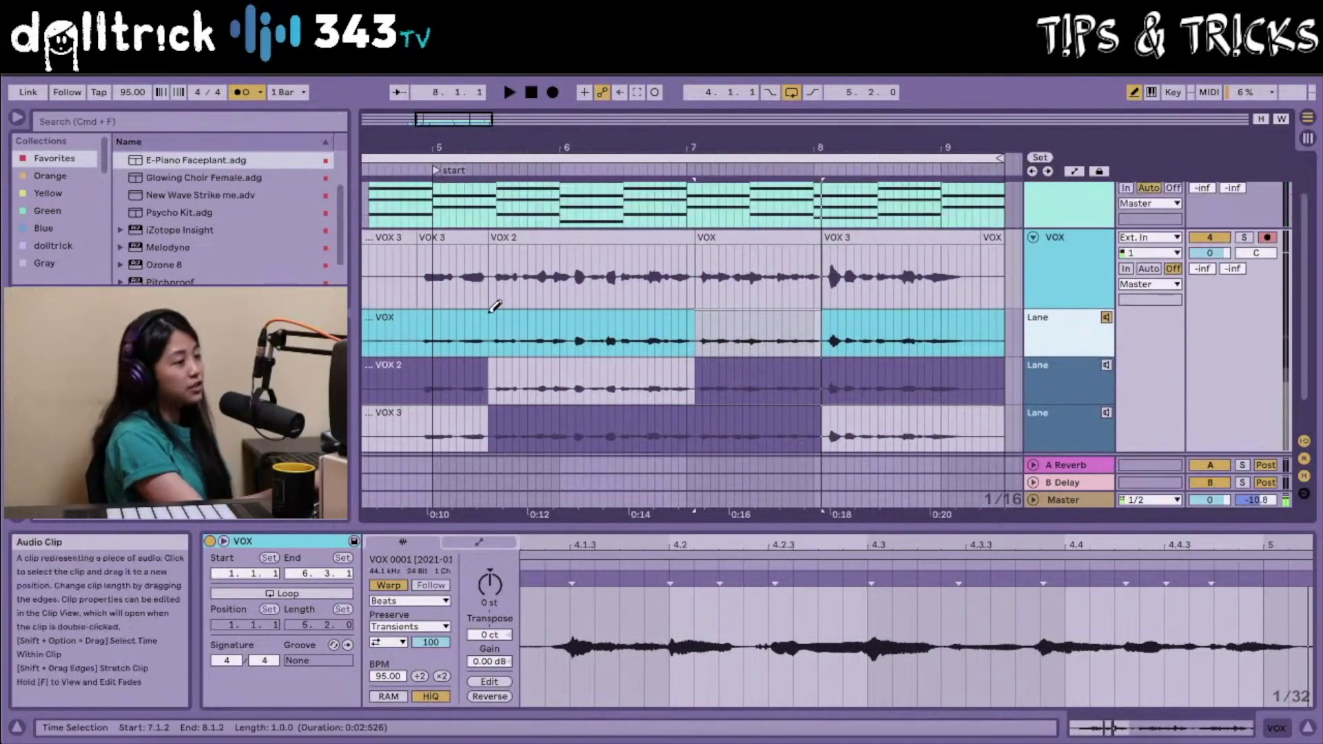
click(1106, 318)
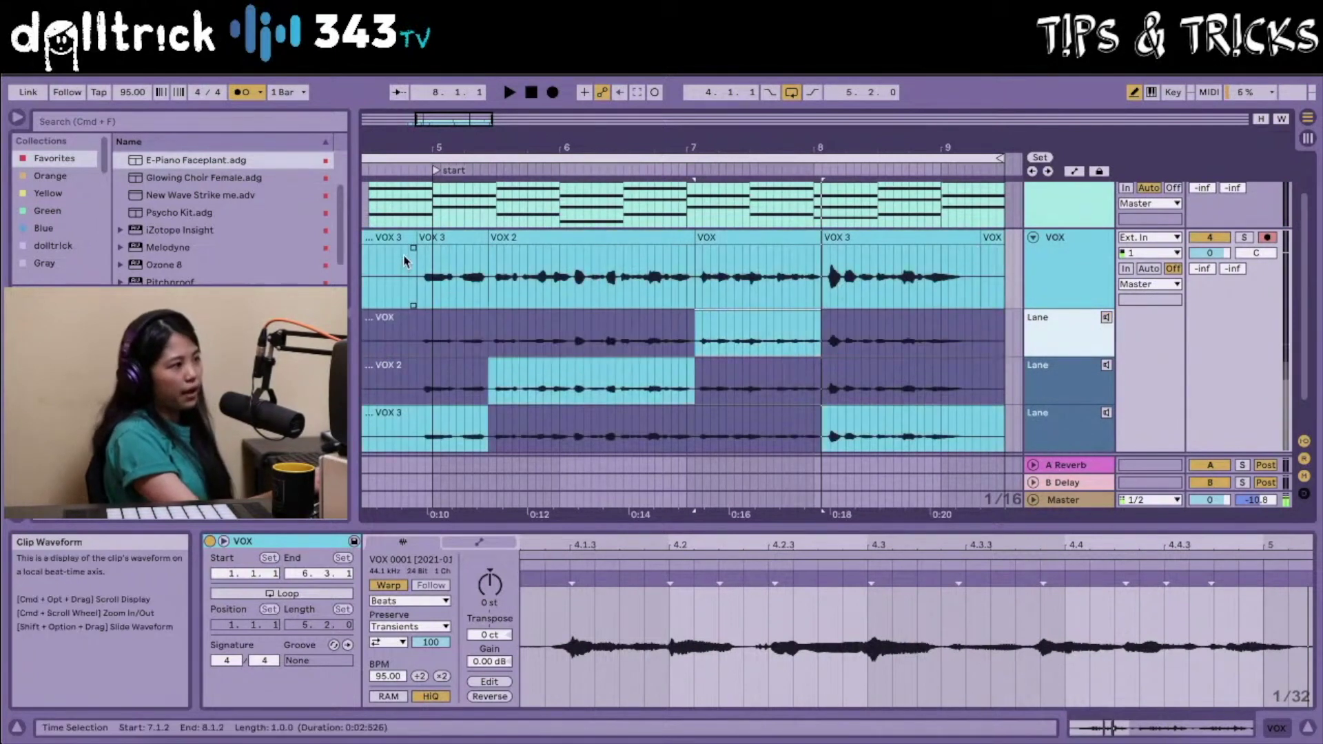
drag(527, 153, 527, 144)
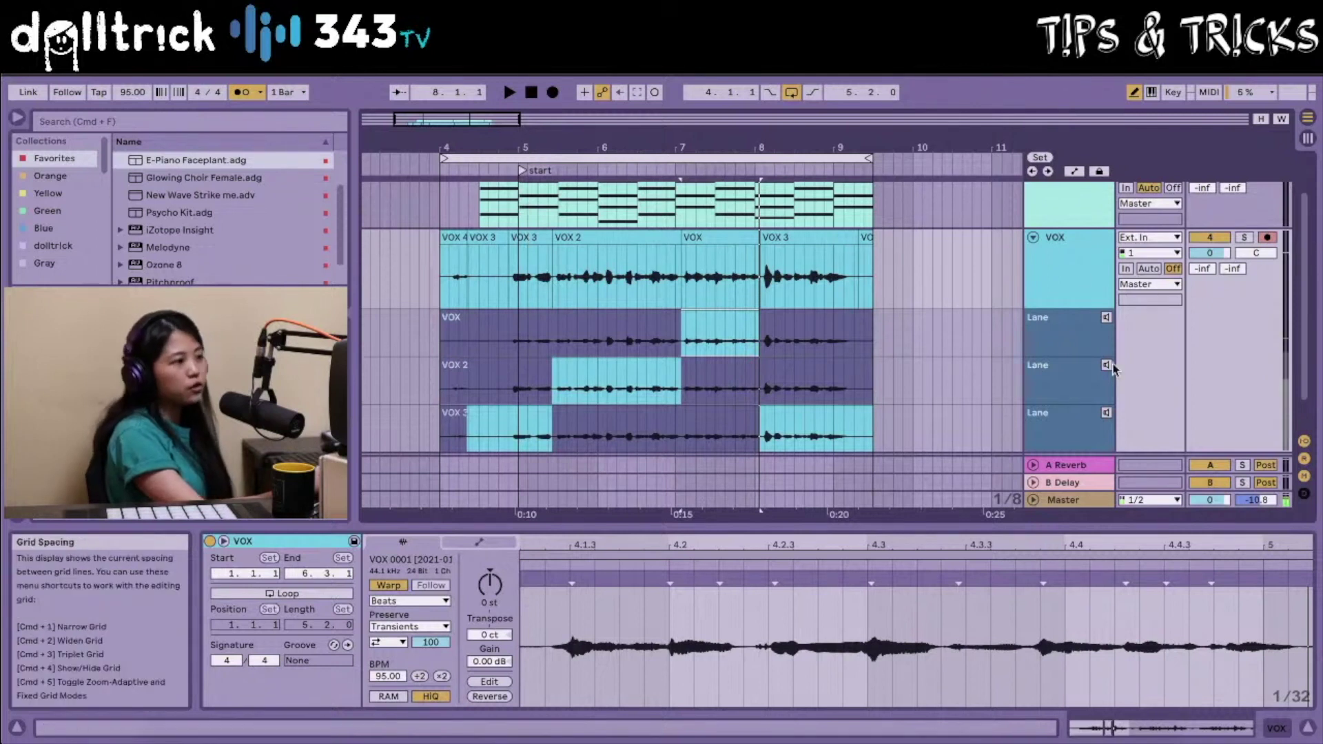
right_click(1059, 277)
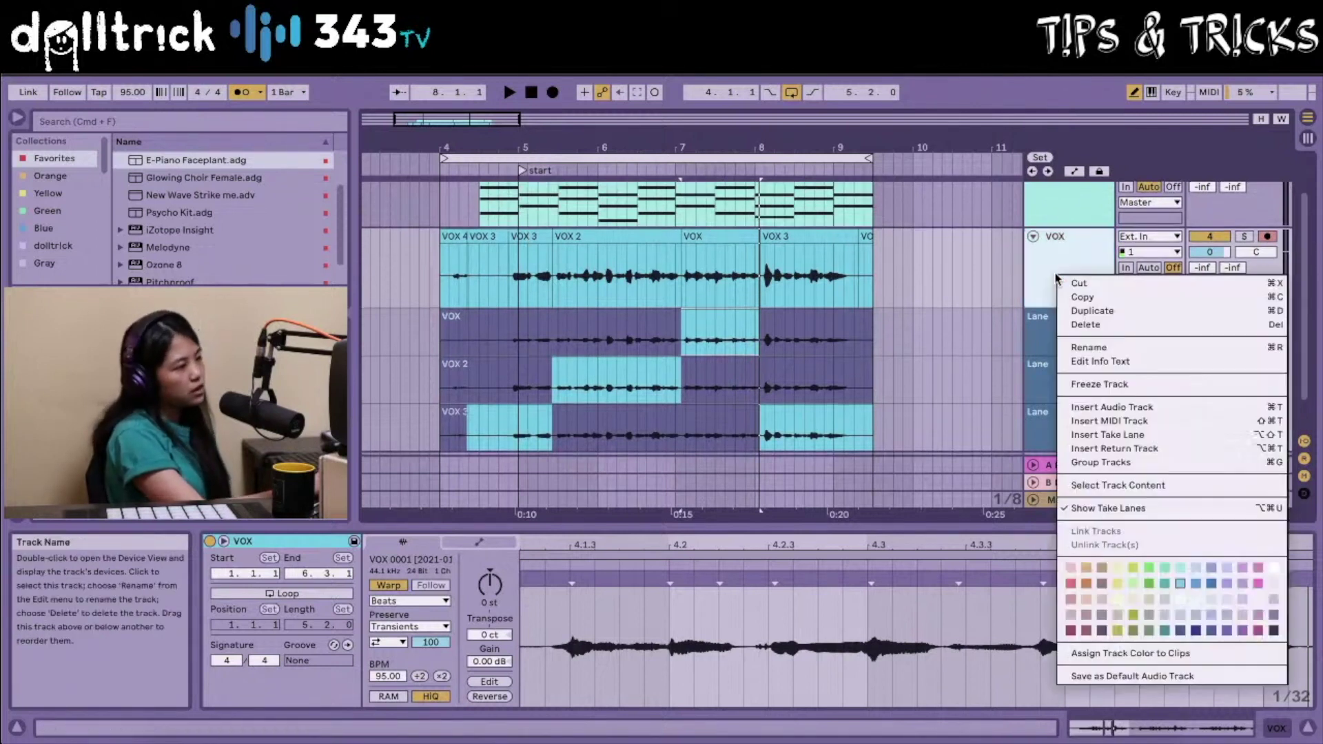
click(1097, 509)
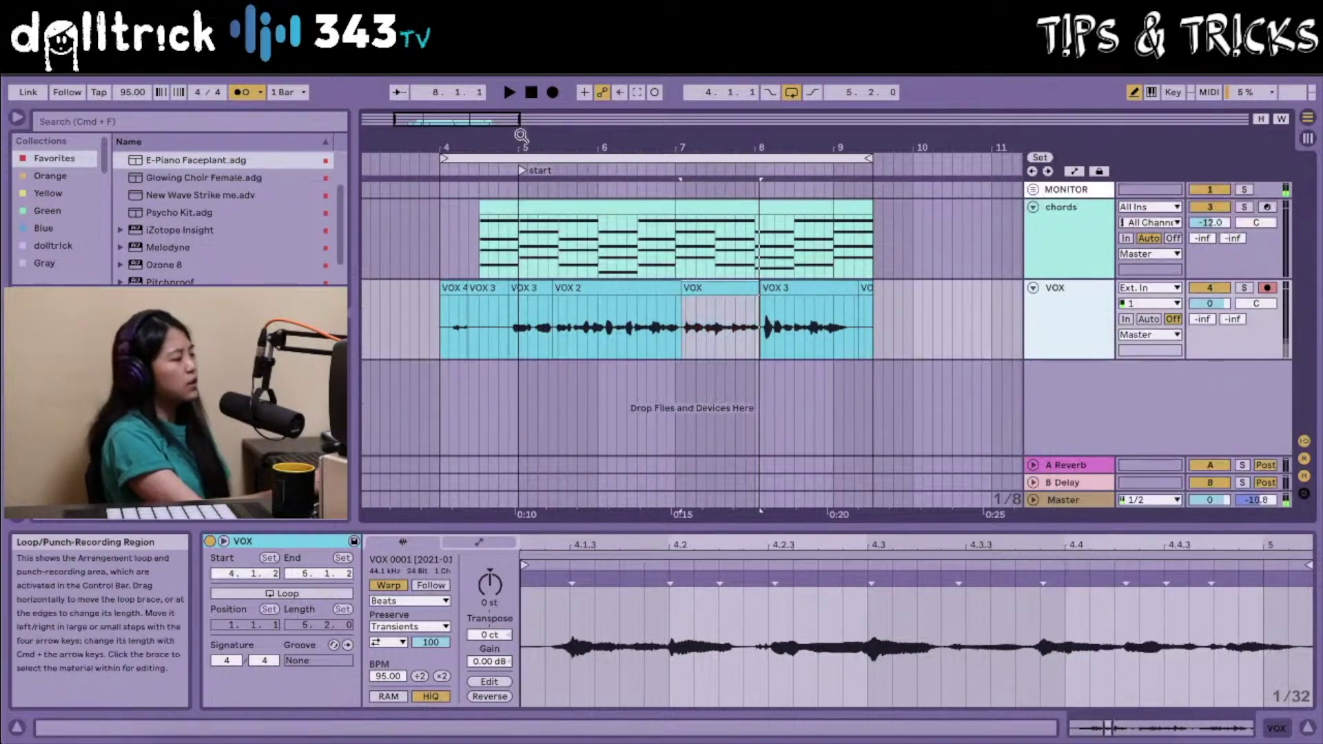
Delete the stray VOX pieces before 4.4.3 and from 9.2.1 to 9.3.3
drag(531, 146, 525, 173)
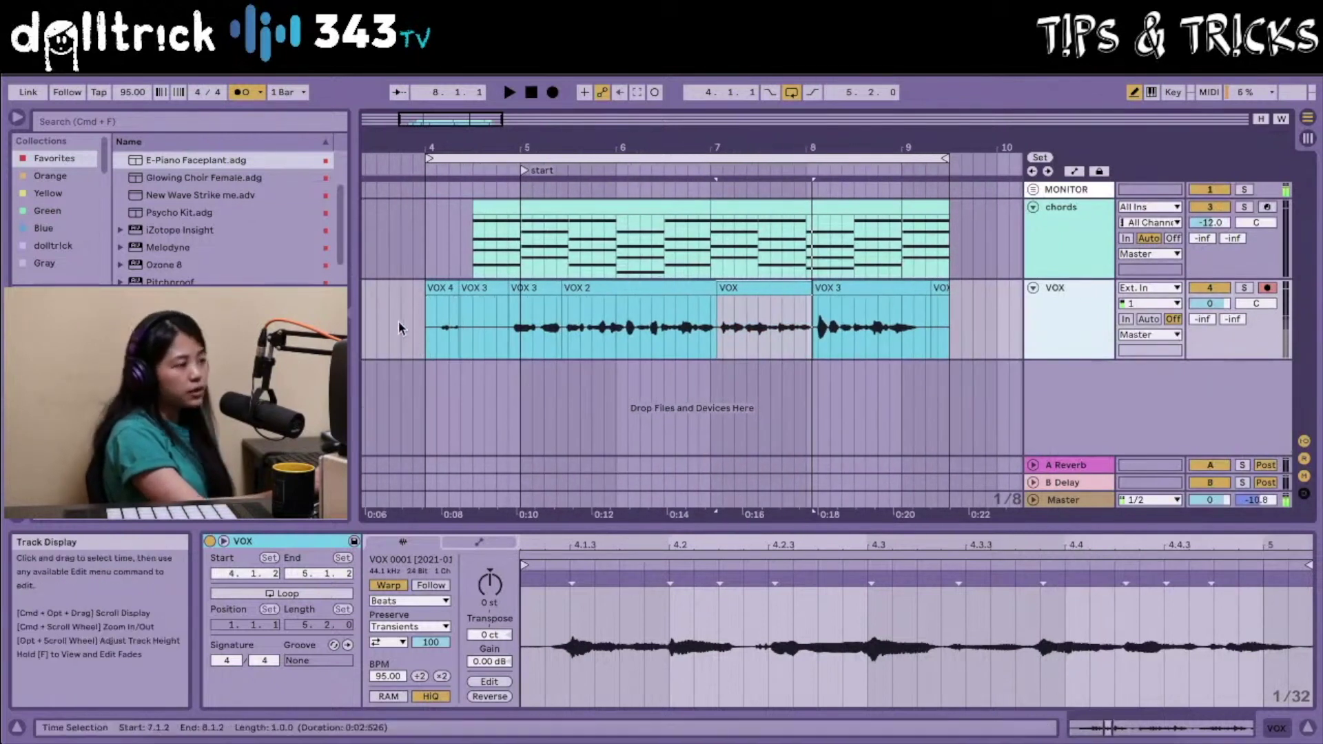
drag(399, 328, 522, 340)
key(shift+Left)
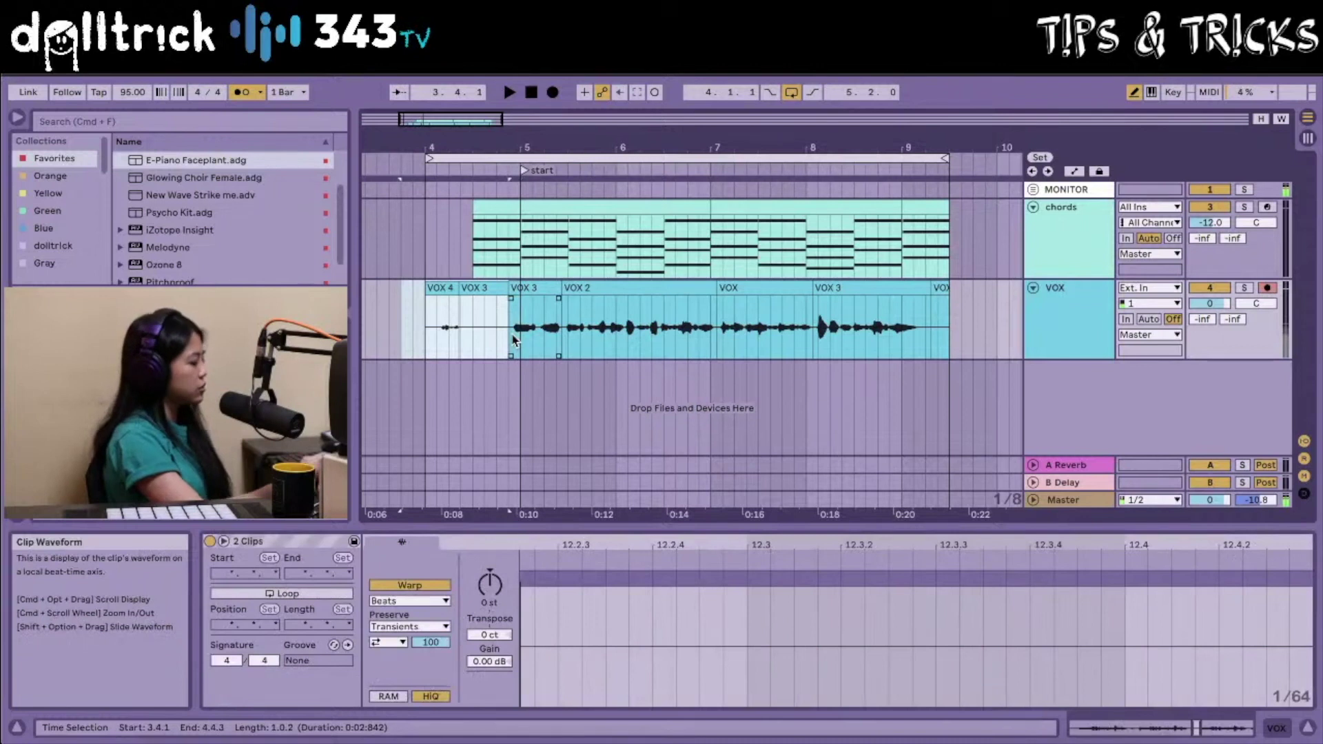
key(Delete)
drag(921, 340, 965, 340)
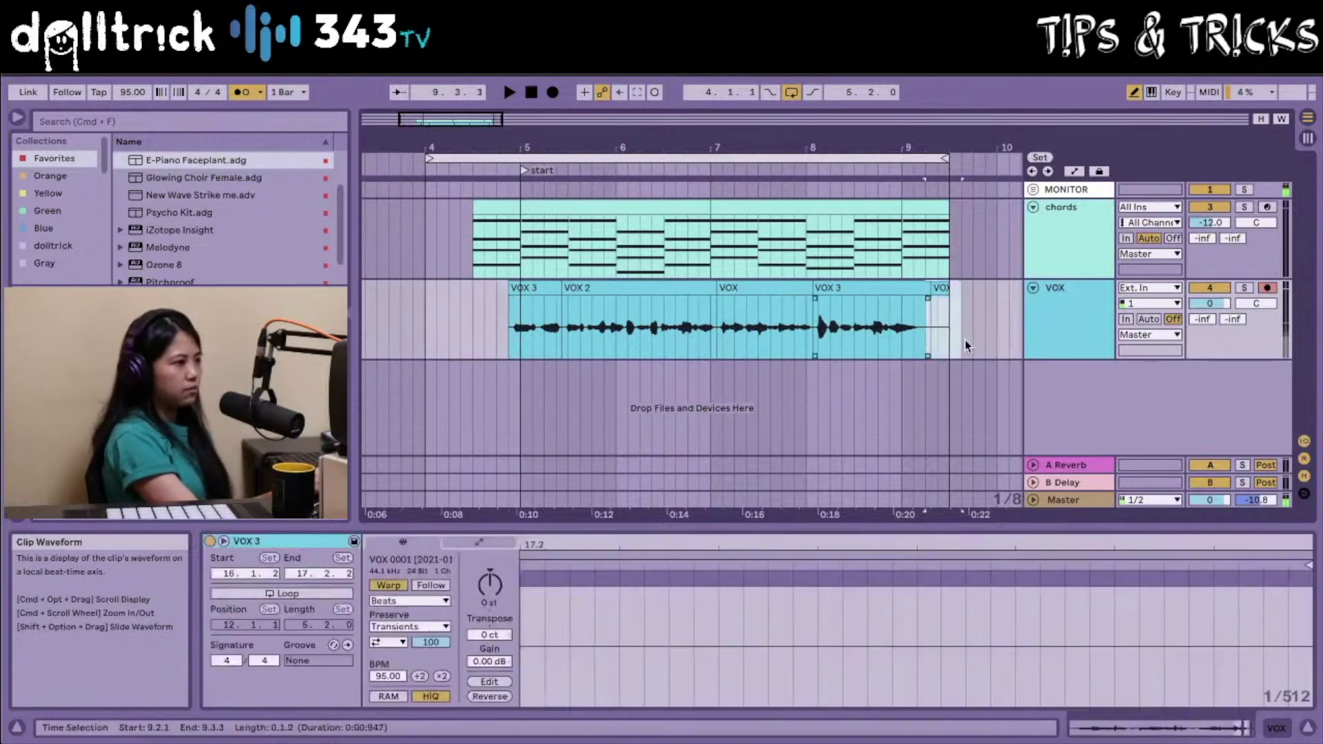
key(Delete)
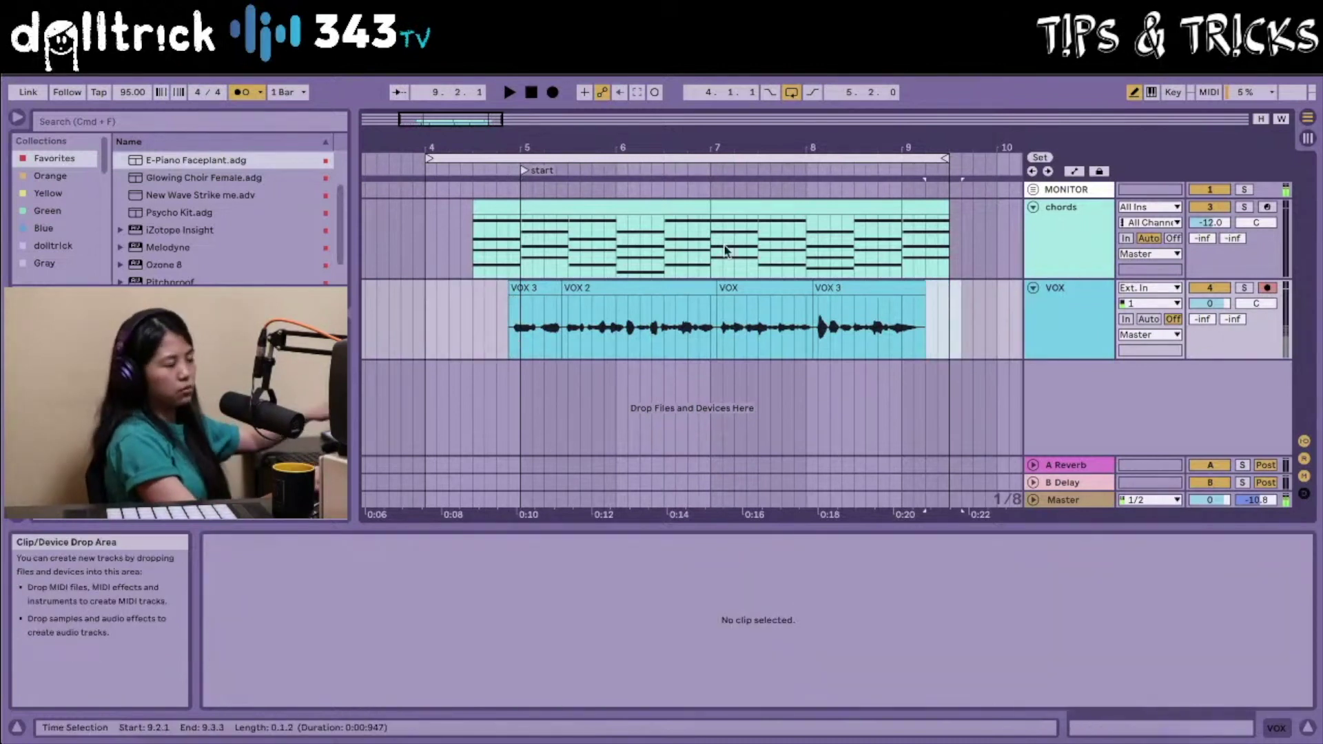
drag(497, 134, 504, 141)
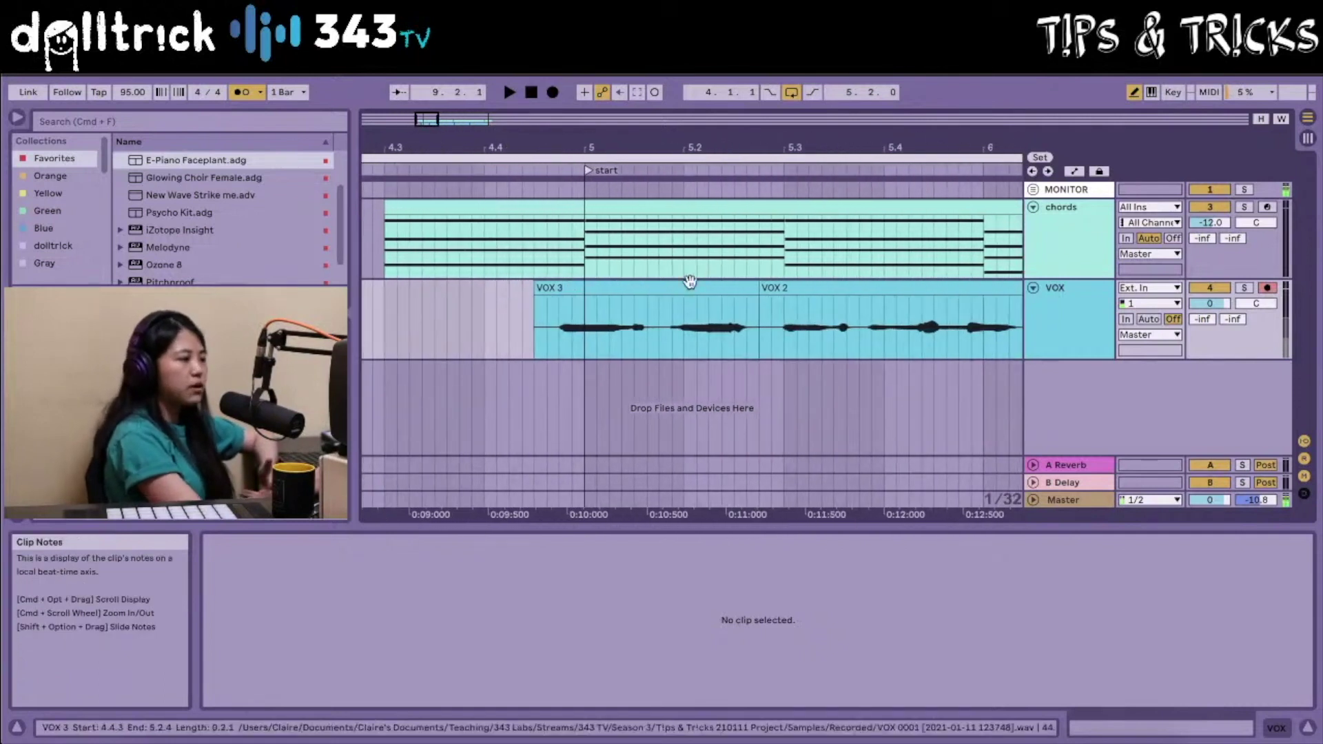
Solo the VOX track and play back the comp from the VOX 3 clip
click(541, 331)
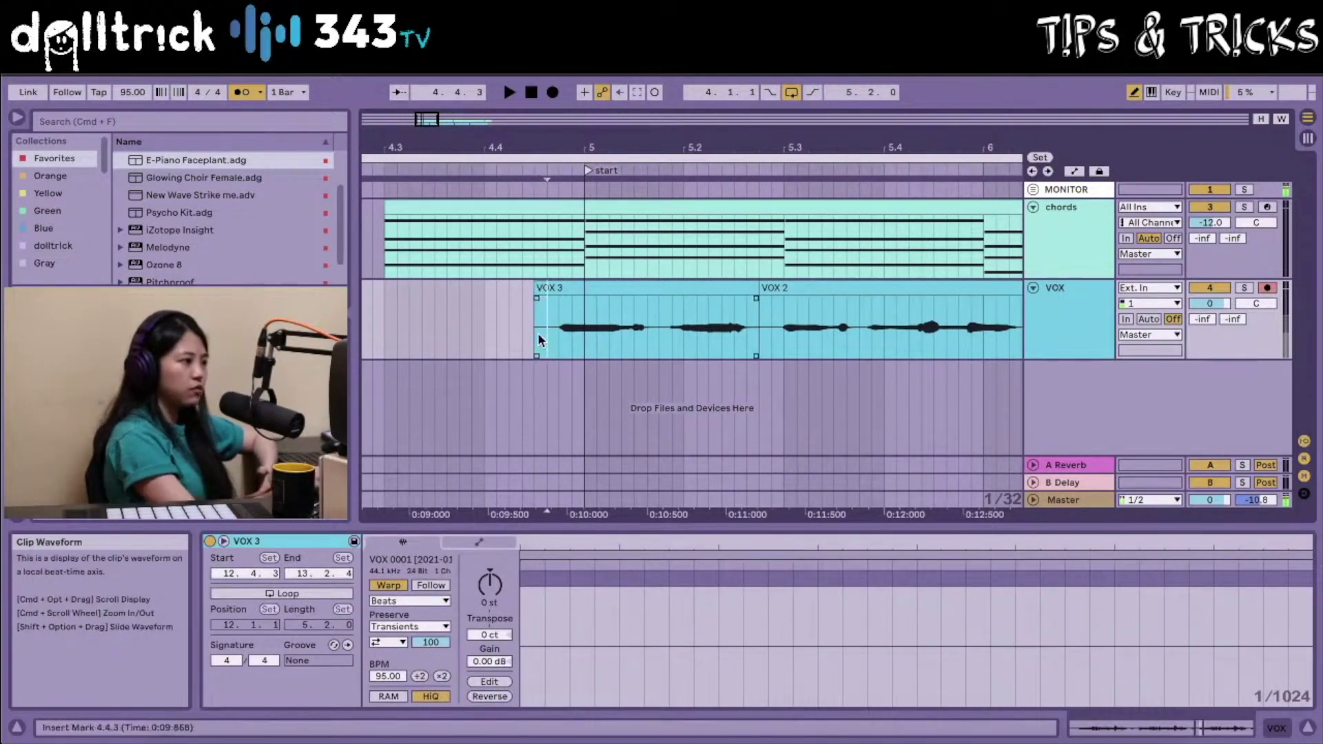
right_click(1247, 290)
click(1249, 293)
click(1243, 288)
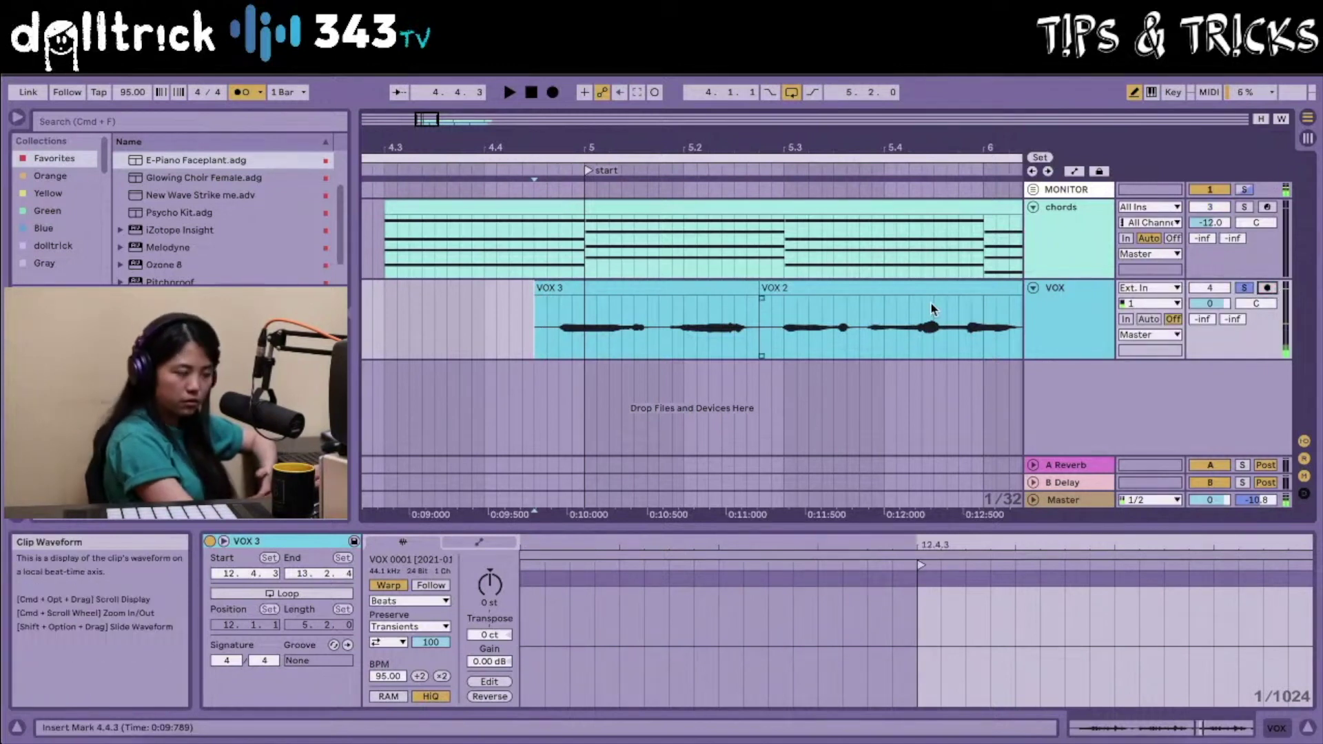
click(538, 325)
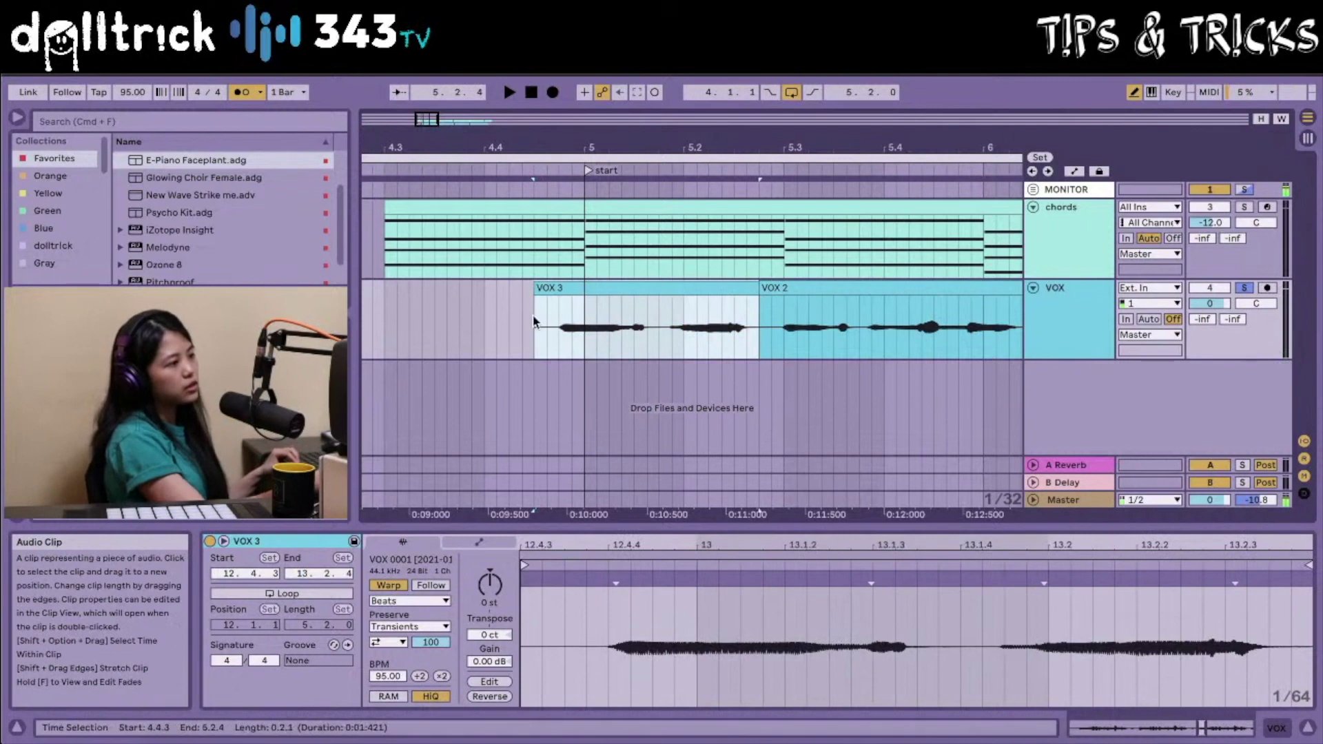
key(space)
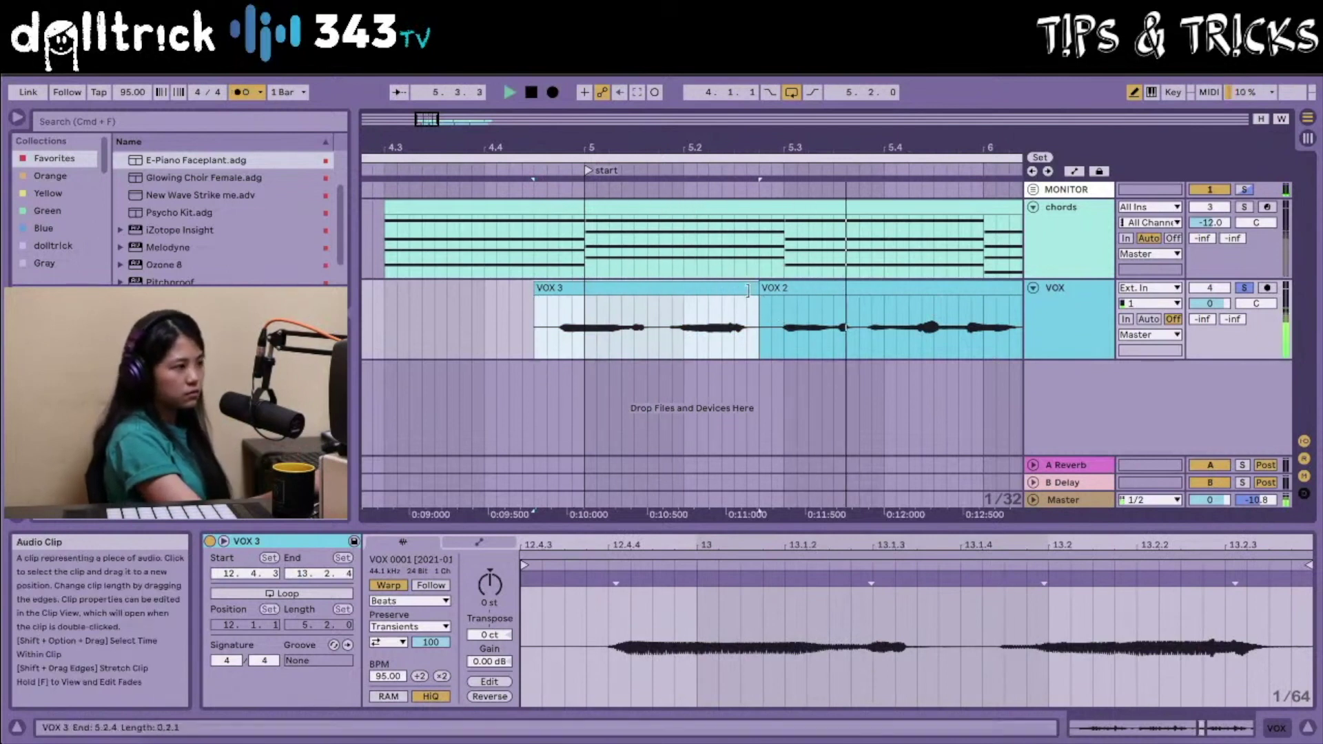
key(space)
Extend VOX 3's end further into VOX 2 to refine that splice
drag(751, 289, 777, 291)
drag(782, 134, 781, 143)
drag(775, 290, 803, 300)
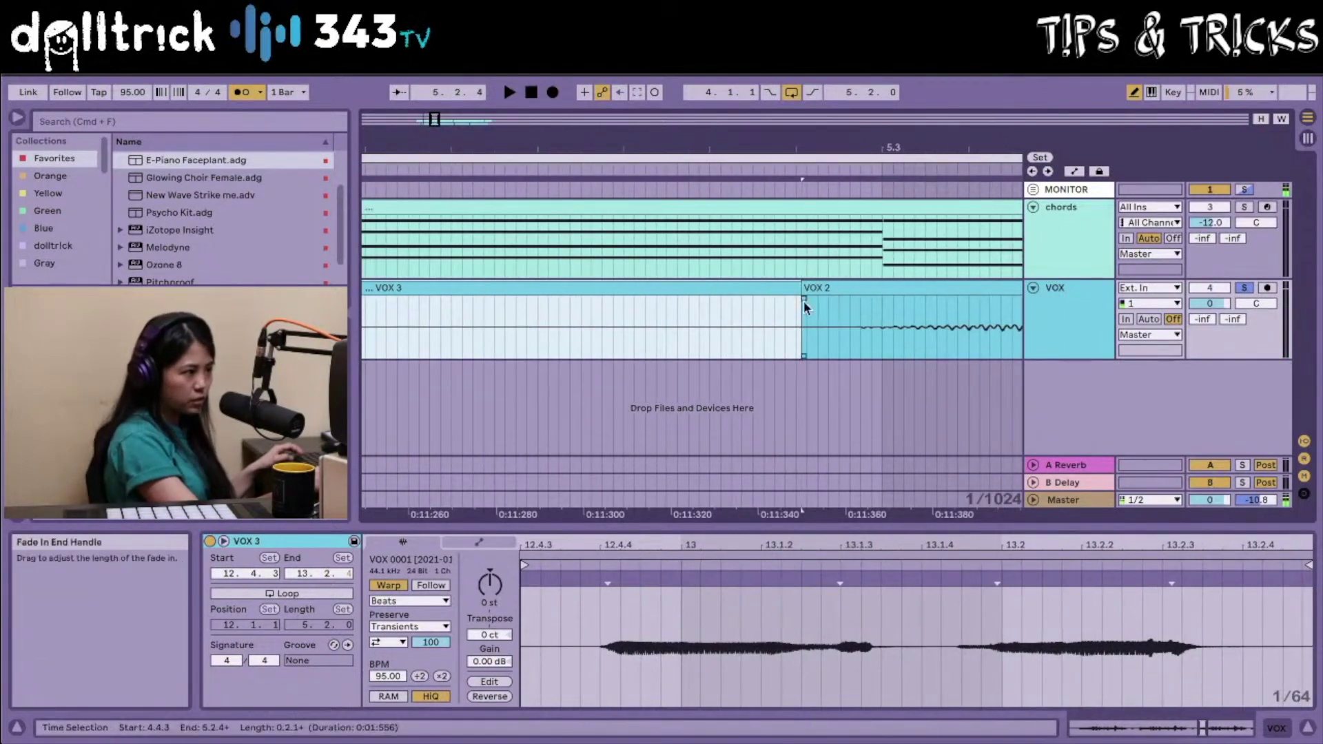
click(803, 301)
drag(773, 148, 775, 121)
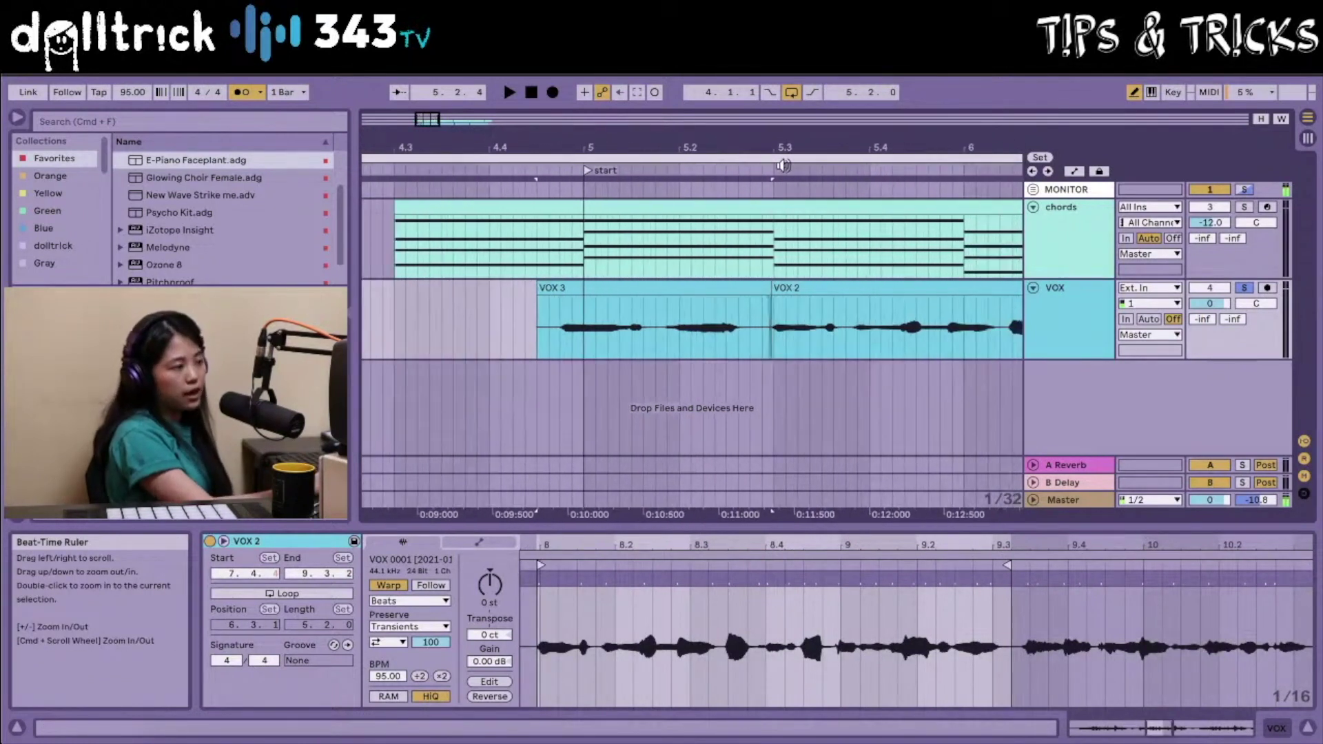
click(541, 299)
Extend VOX 2's end into VOX and VOX's end into VOX 3 at those splices
scroll(553, 342, right, 10)
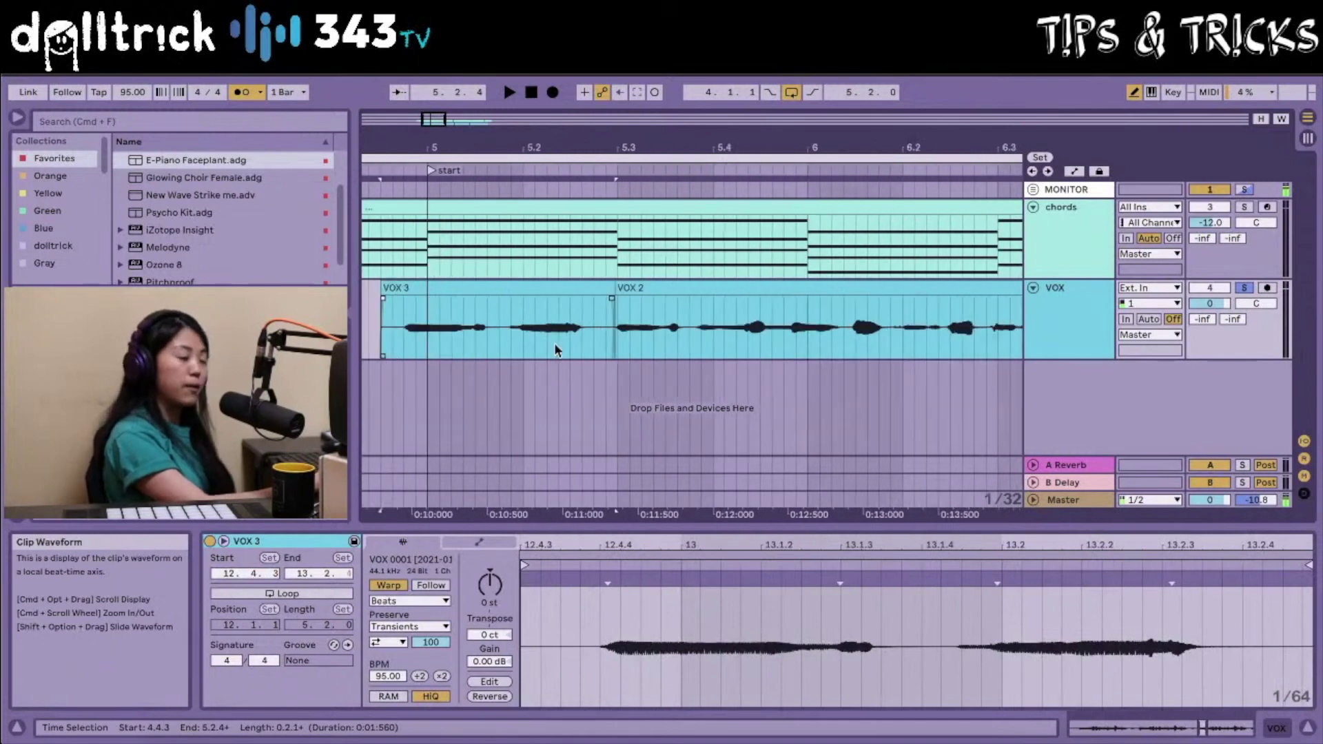
scroll(555, 345, right, 5)
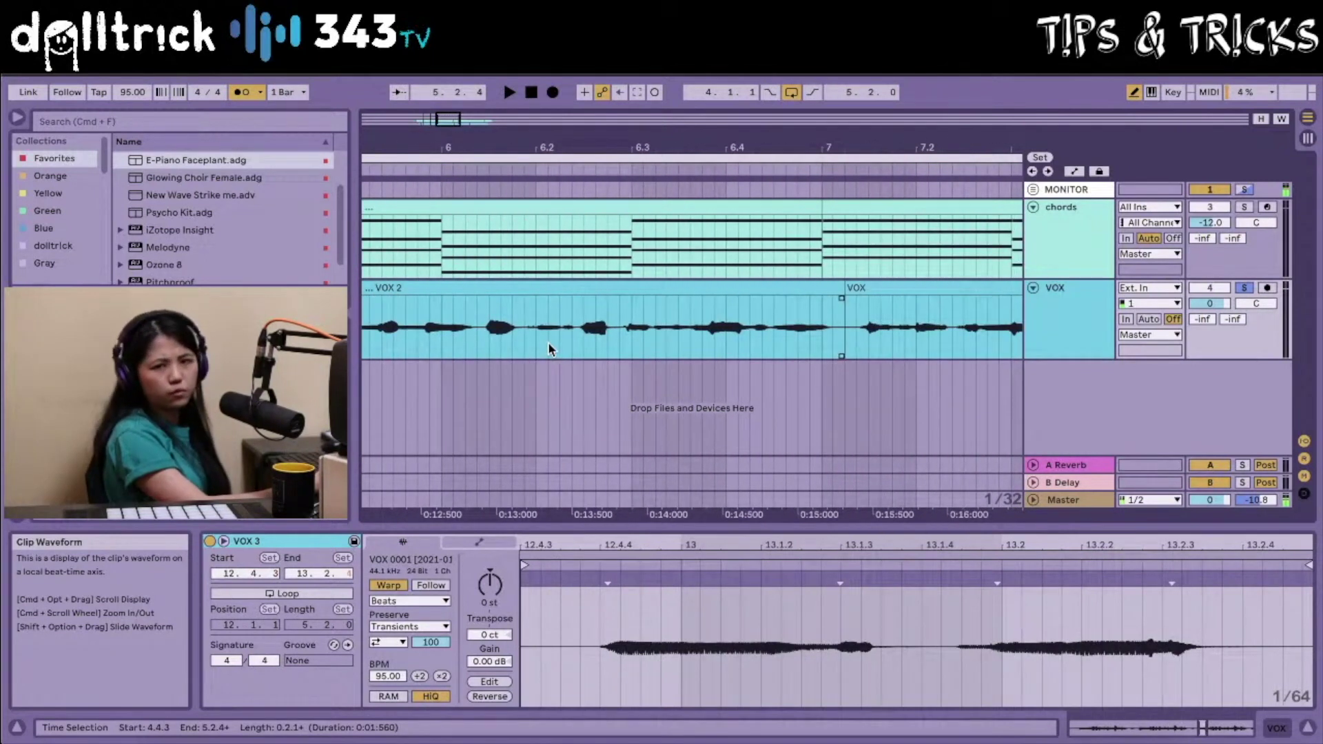
drag(833, 283, 854, 281)
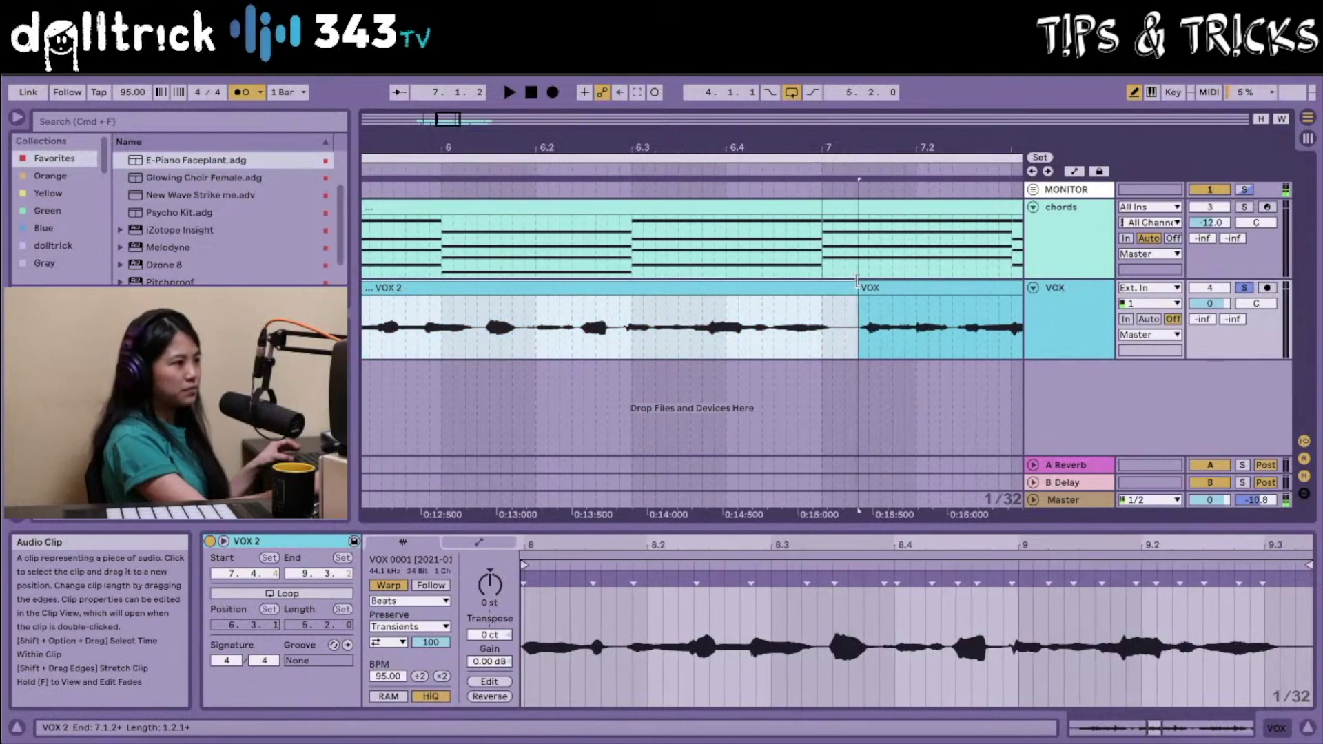
click(861, 300)
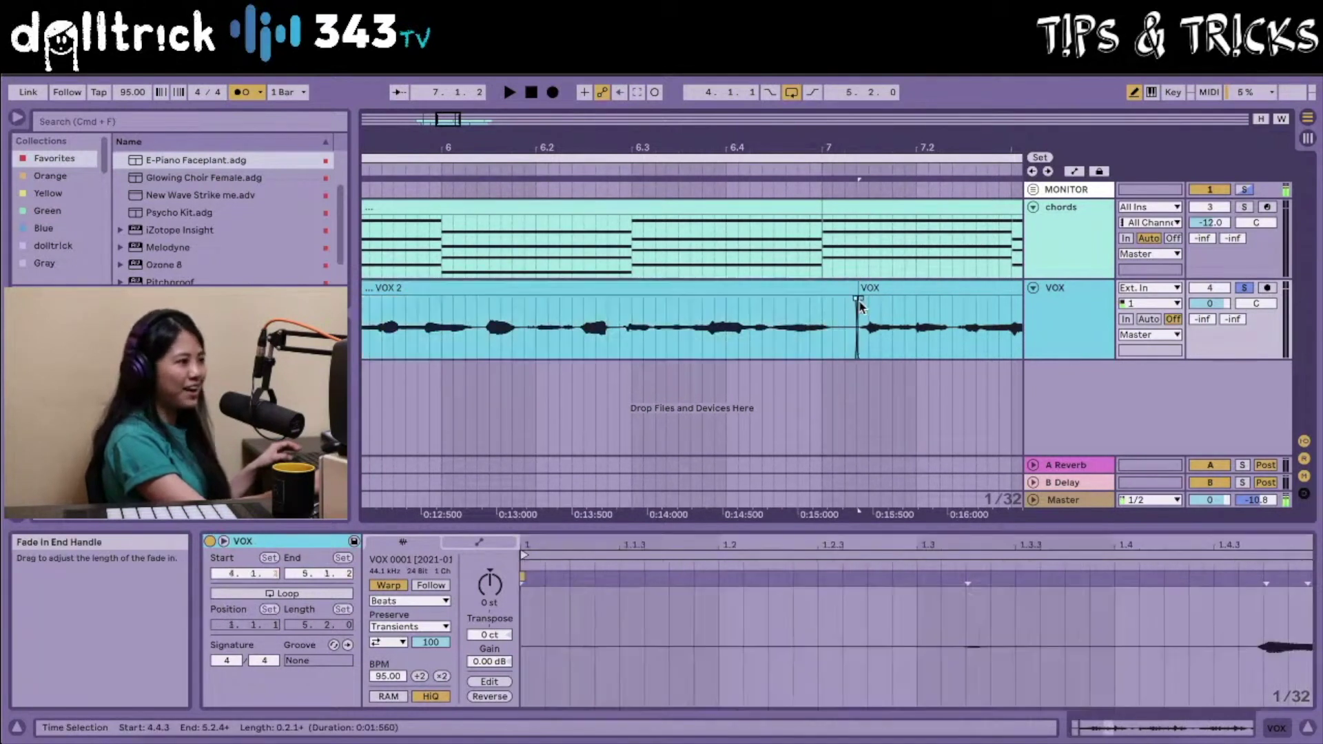
scroll(829, 370, right, 5)
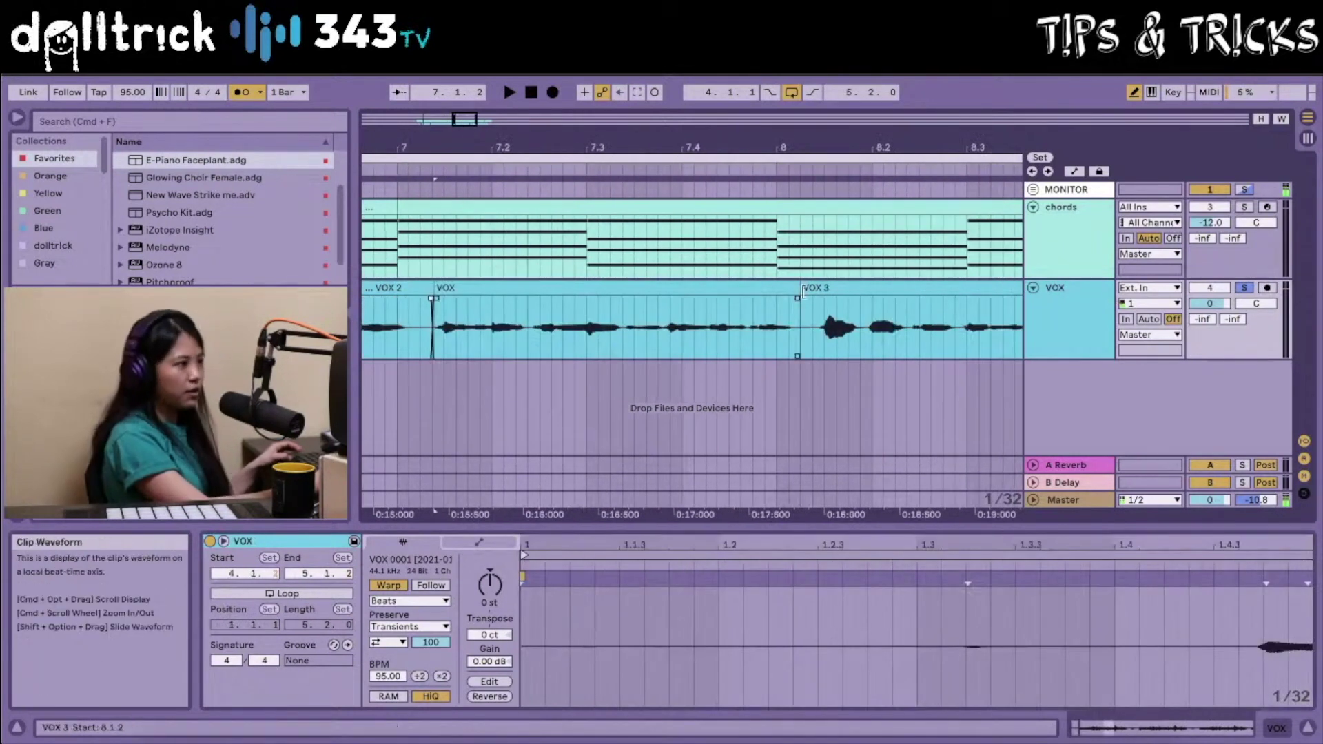
drag(795, 288, 831, 301)
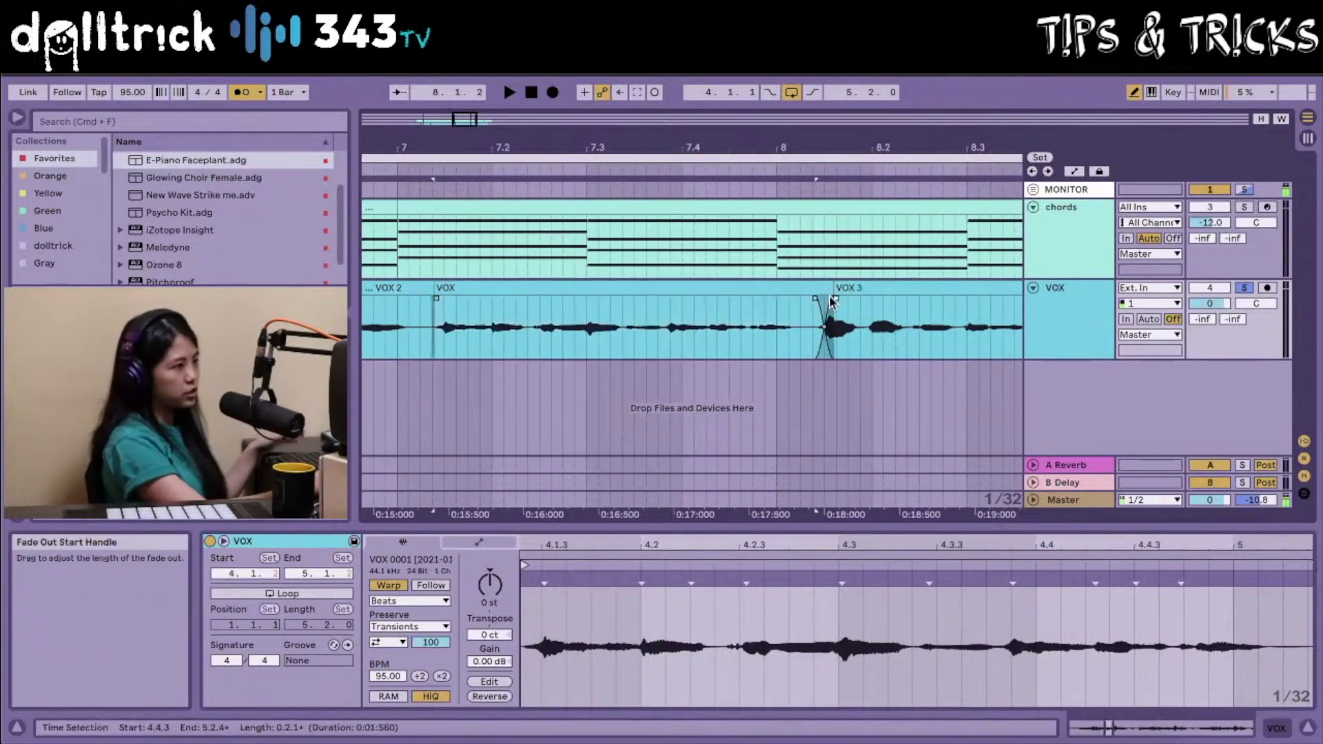
scroll(802, 336, right, 4)
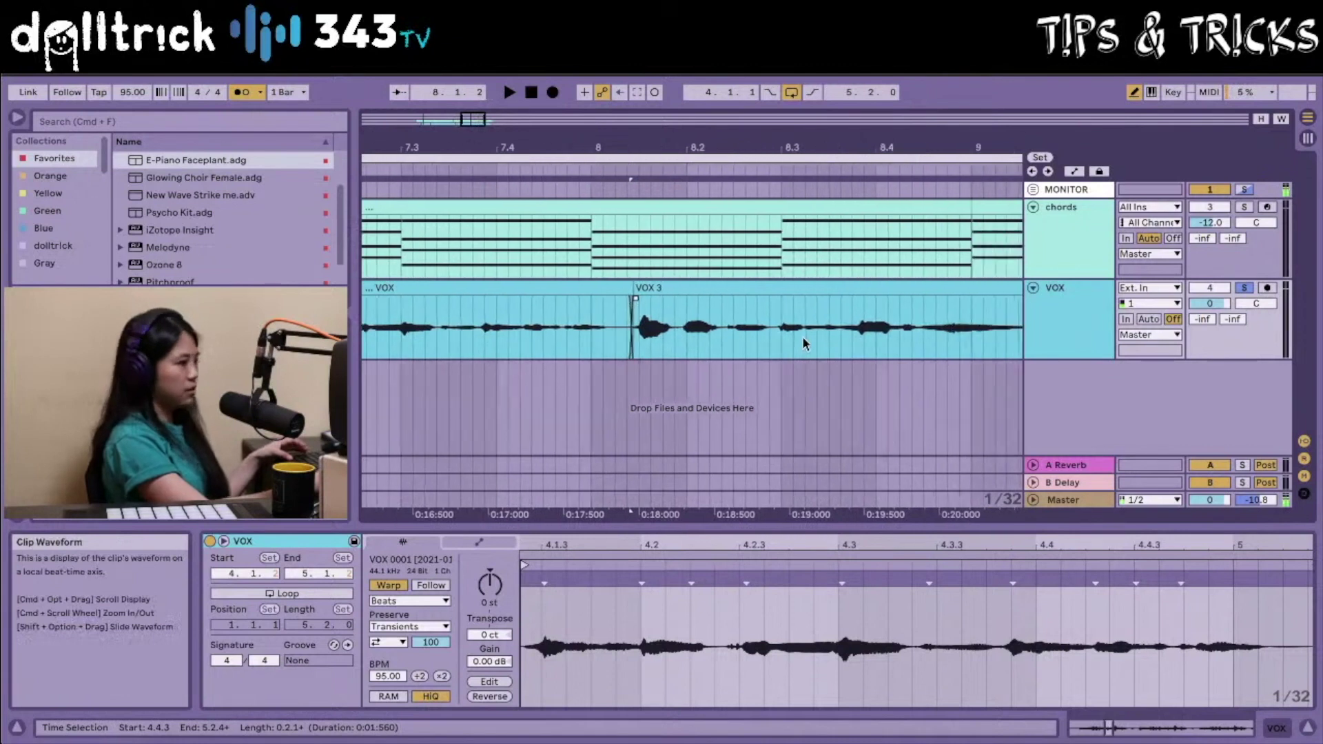